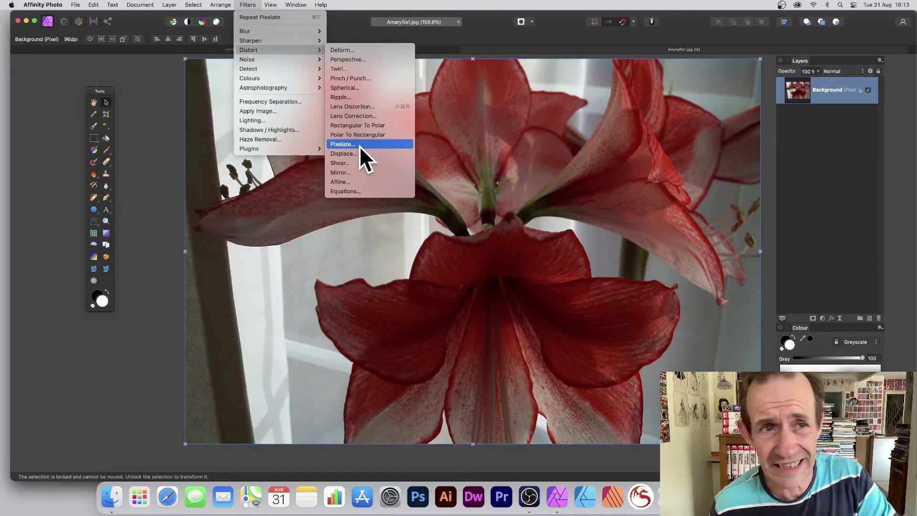
Open the Pixelate filter and try out several quantisation block sizes.
mouse_move(264, 49)
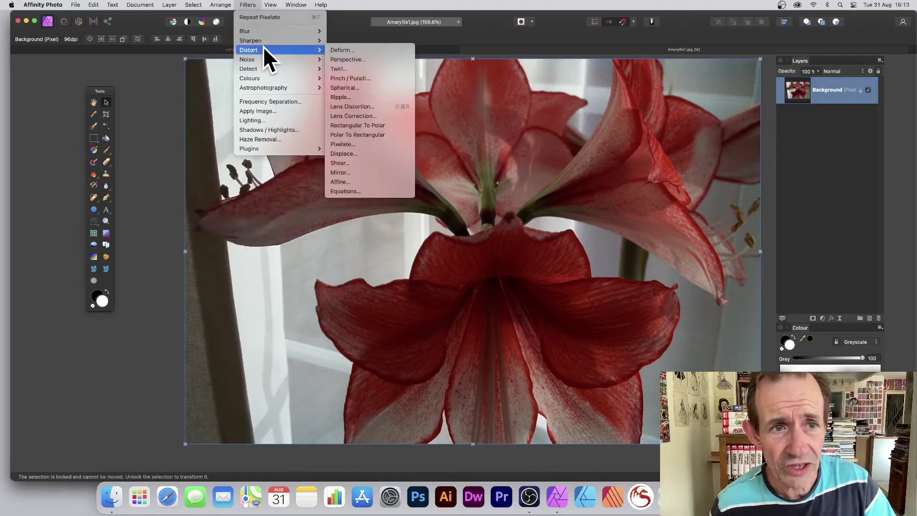
click(351, 144)
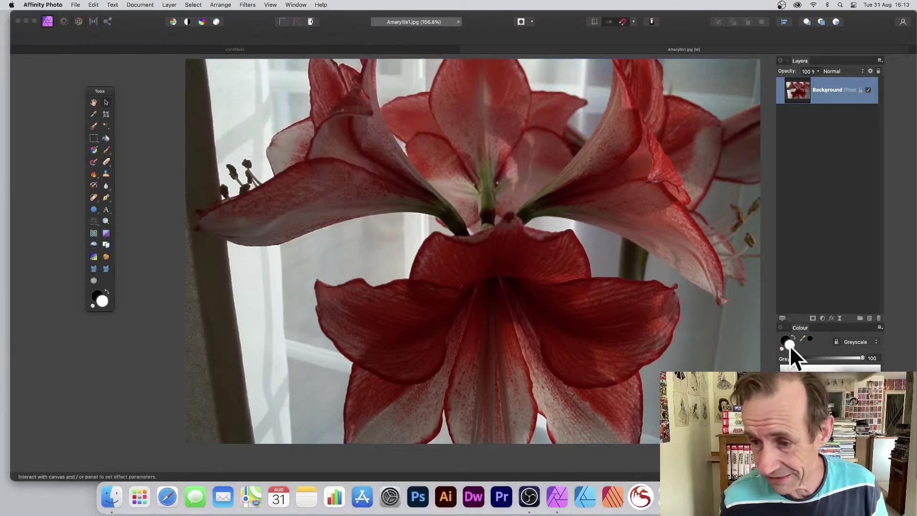
drag(632, 314, 403, 182)
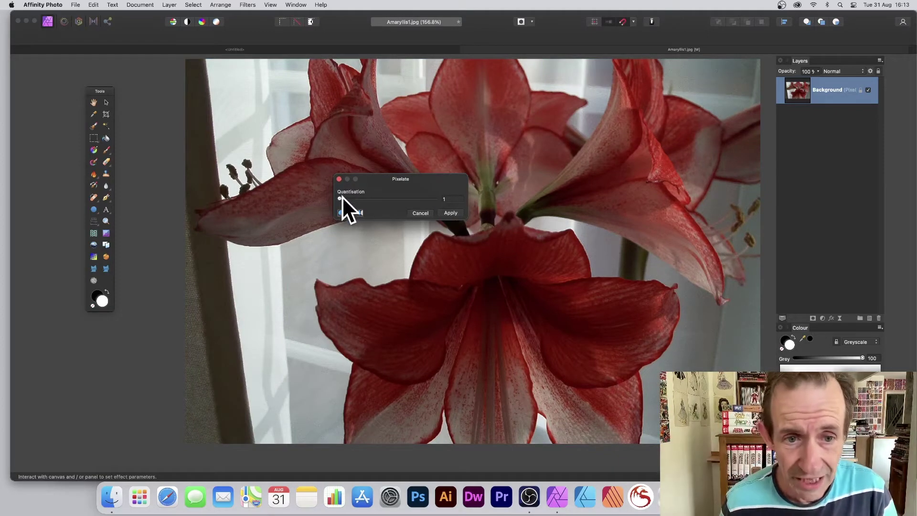
drag(342, 197, 344, 197)
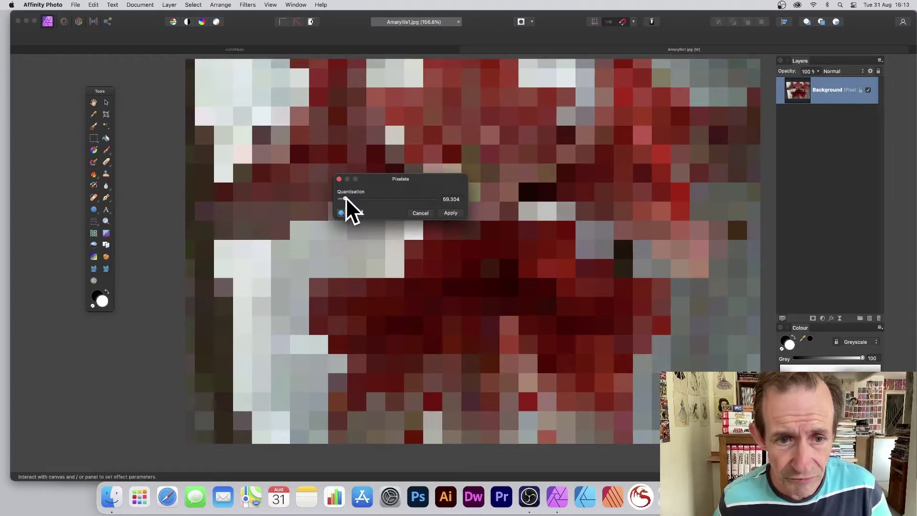
drag(344, 204, 342, 203)
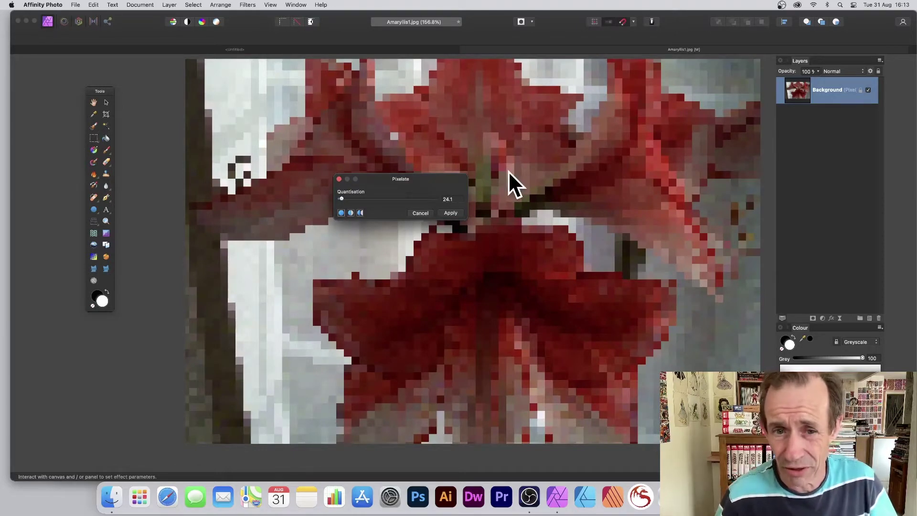
mouse_move(354, 196)
mouse_down()
mouse_move(404, 199)
mouse_move(356, 197)
mouse_up()
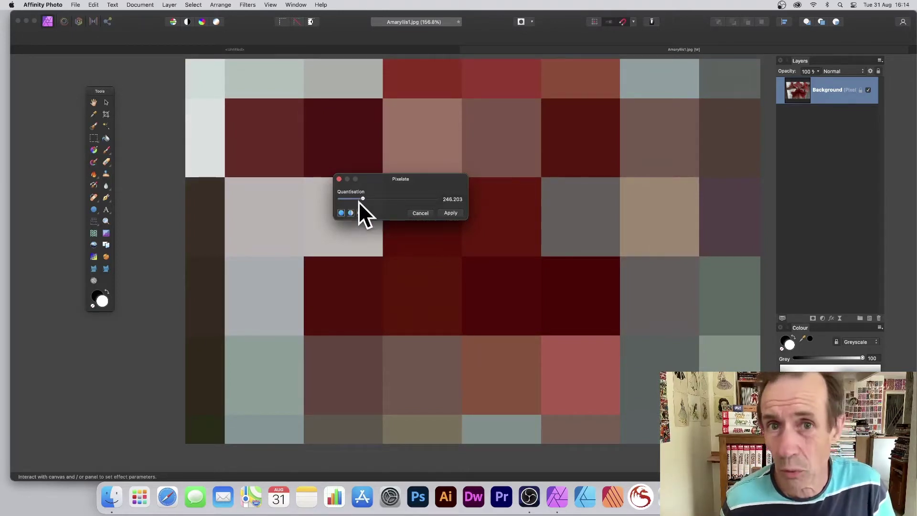
Set the Pixelate quantisation to exactly 100.
click(452, 199)
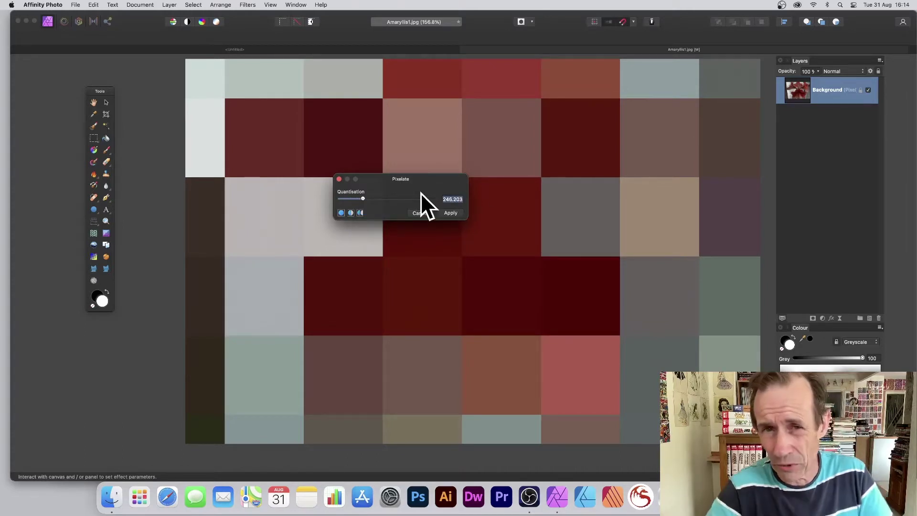
text(100)
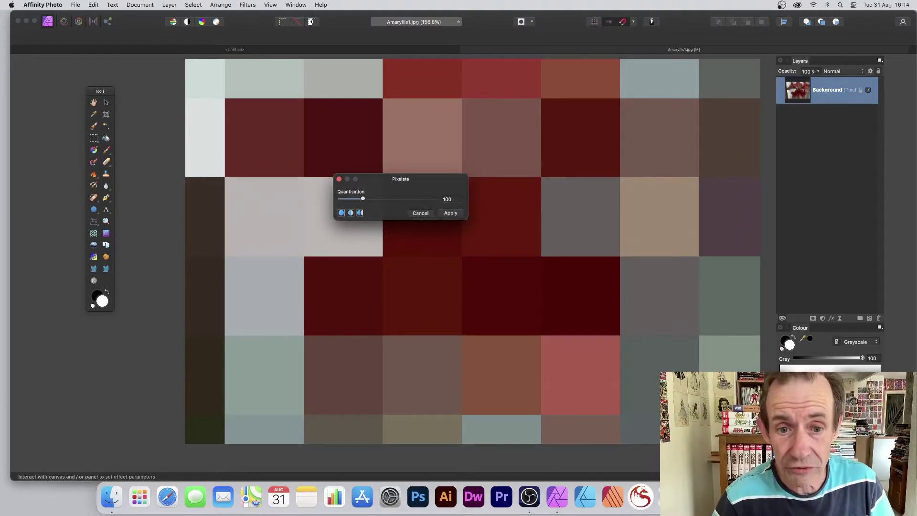
key(Return)
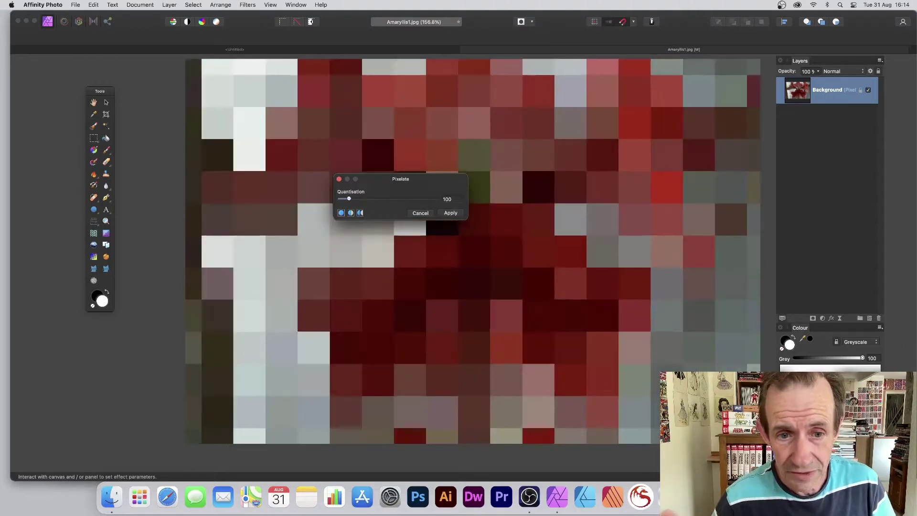
Apply the pixelation to the photo and bring up the Fade Pixelate settings.
click(452, 212)
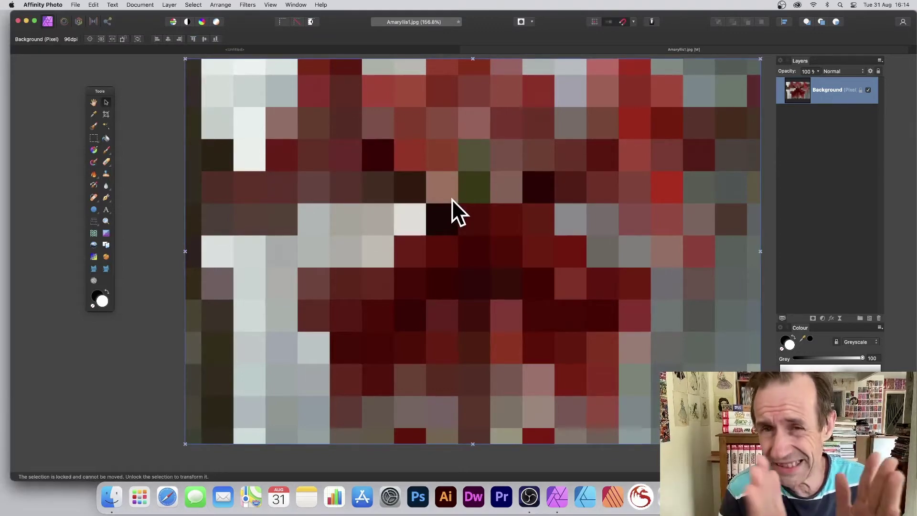
click(249, 5)
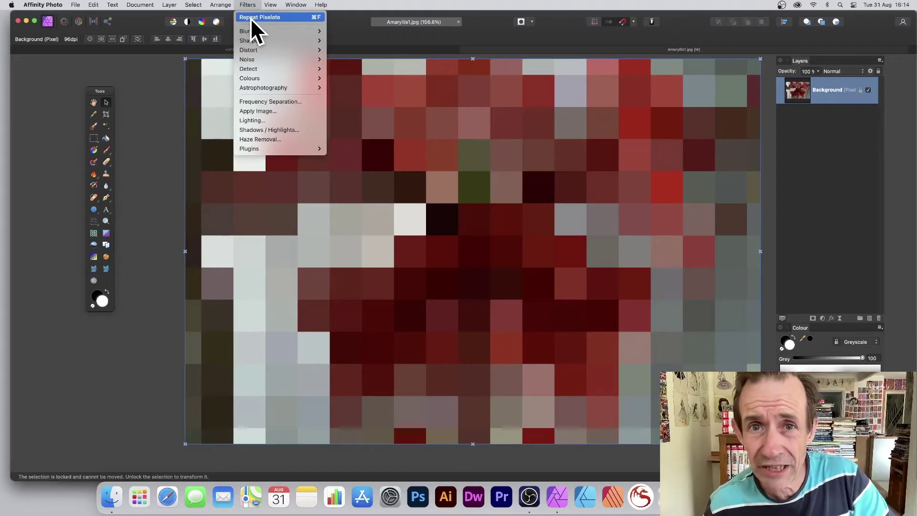
mouse_move(174, 3)
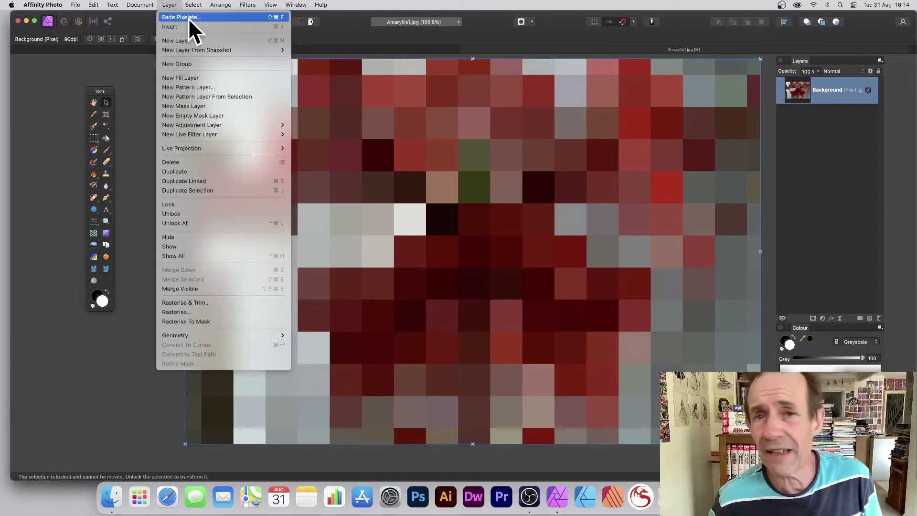
click(189, 18)
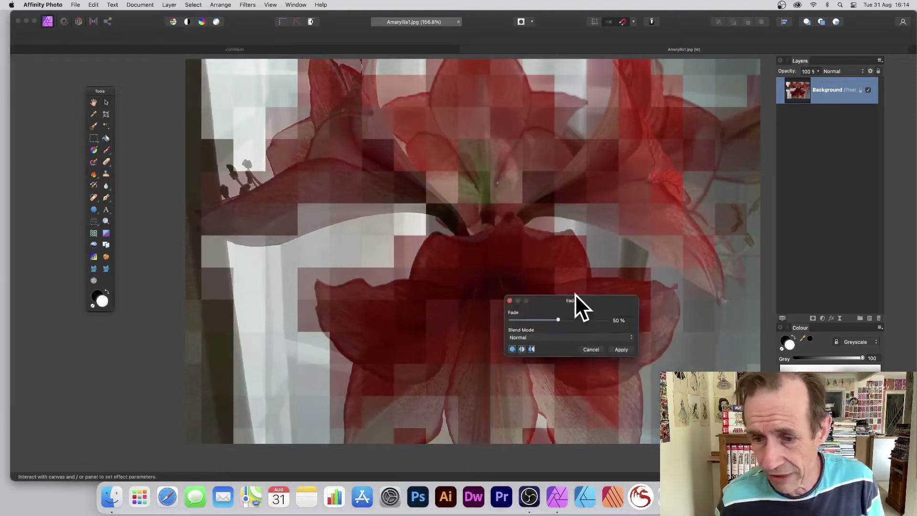
drag(576, 297, 515, 173)
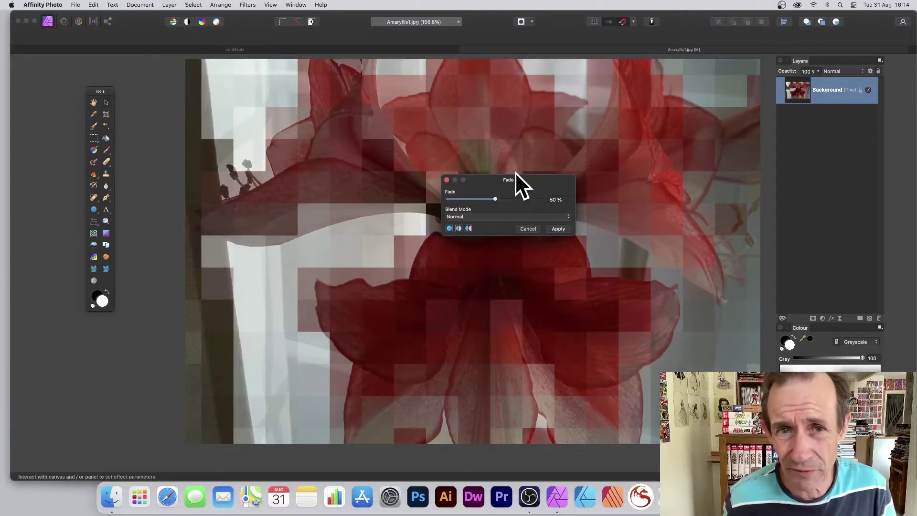
Fade the pixelation in Multiply blend mode at 95% and apply it.
scroll(514, 172, down, 2)
click(480, 216)
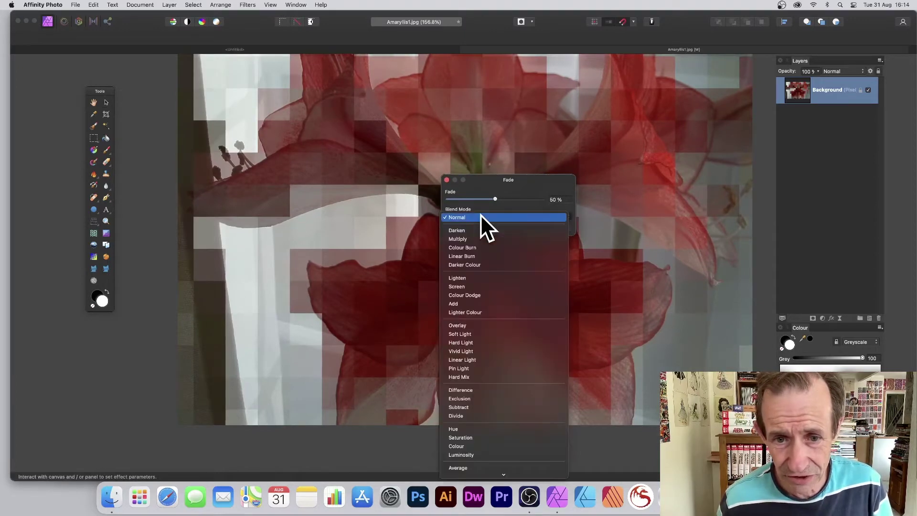
click(477, 230)
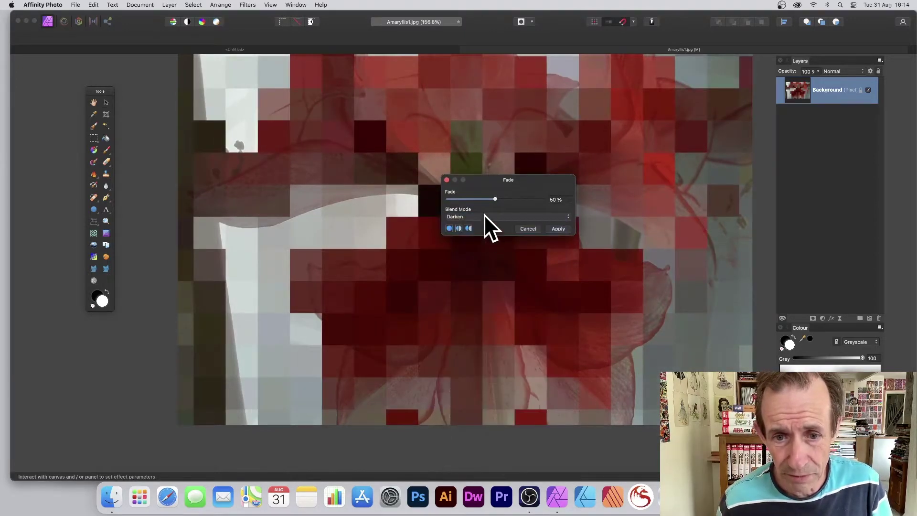
click(483, 215)
click(483, 225)
mouse_move(494, 197)
mouse_down()
mouse_move(460, 197)
mouse_move(541, 199)
mouse_move(445, 199)
mouse_move(550, 201)
mouse_move(486, 199)
mouse_move(536, 199)
mouse_move(502, 199)
mouse_up()
click(557, 228)
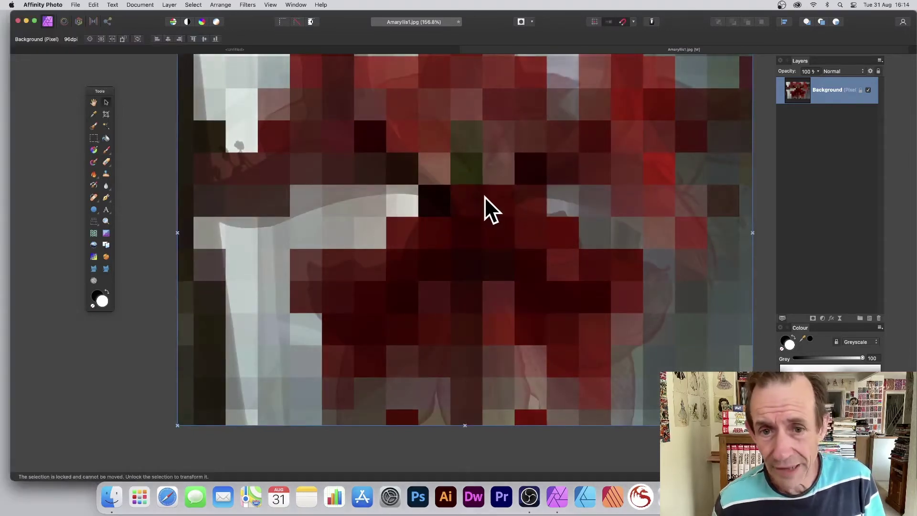
Undo back to the sharp original photo and duplicate the Background layer.
key(super+z)
key(super+z)
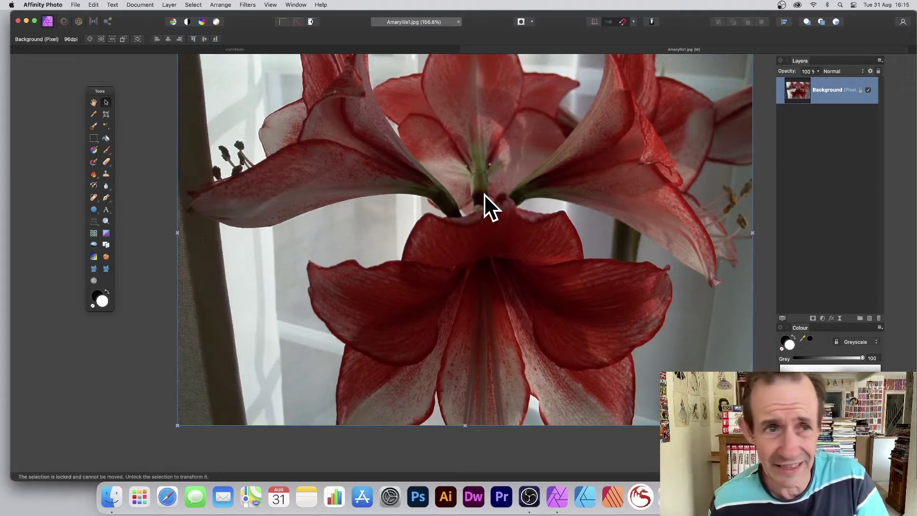
click(170, 5)
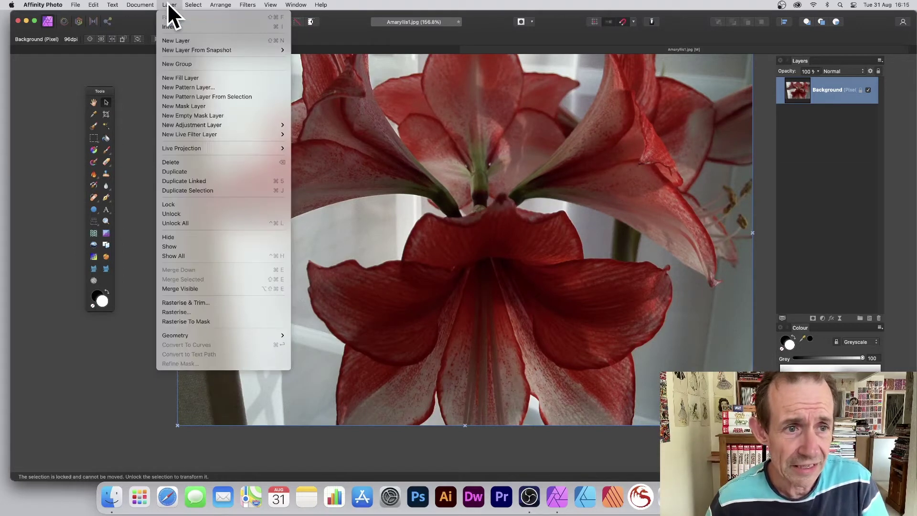
click(179, 173)
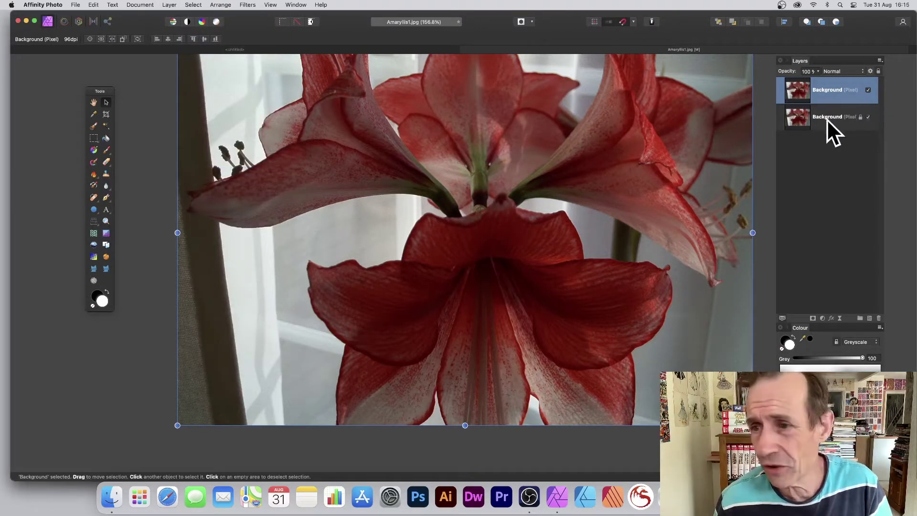
Pixelate the top Background copy at a quantisation of about 173 and apply it.
click(248, 4)
mouse_move(251, 50)
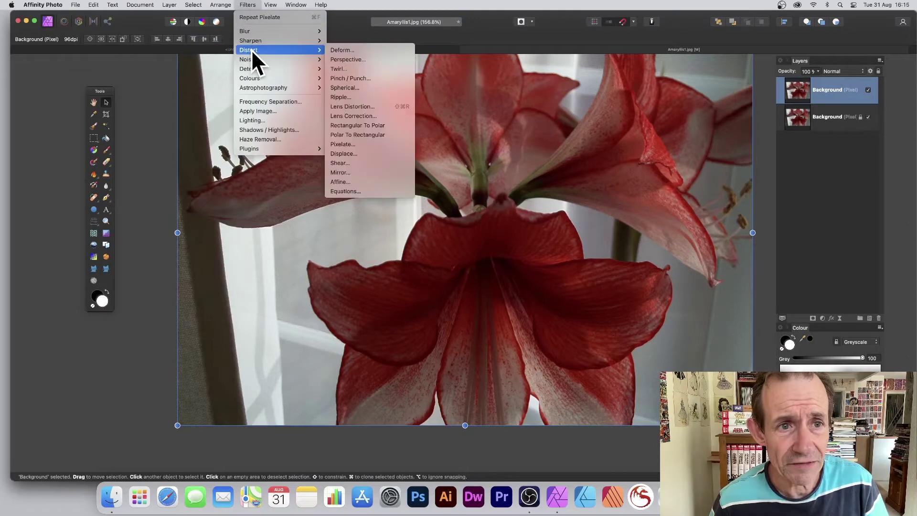
click(367, 152)
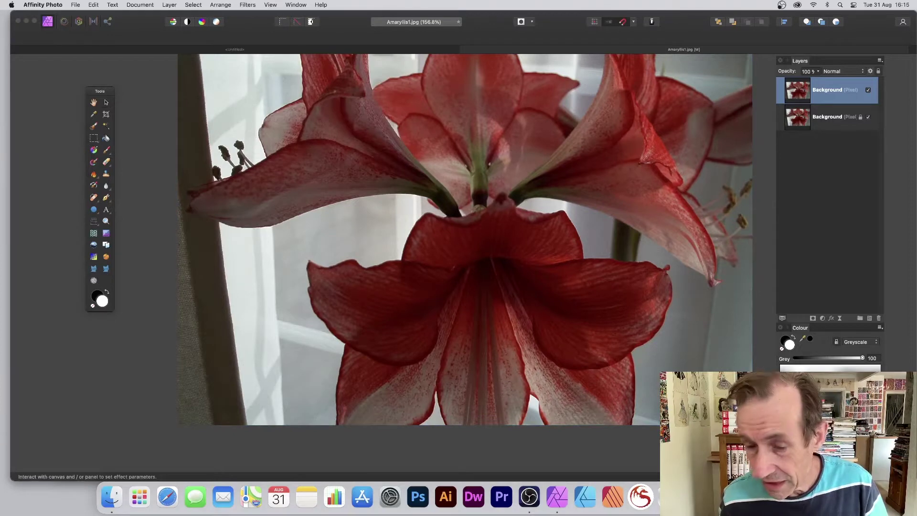
drag(568, 302, 534, 259)
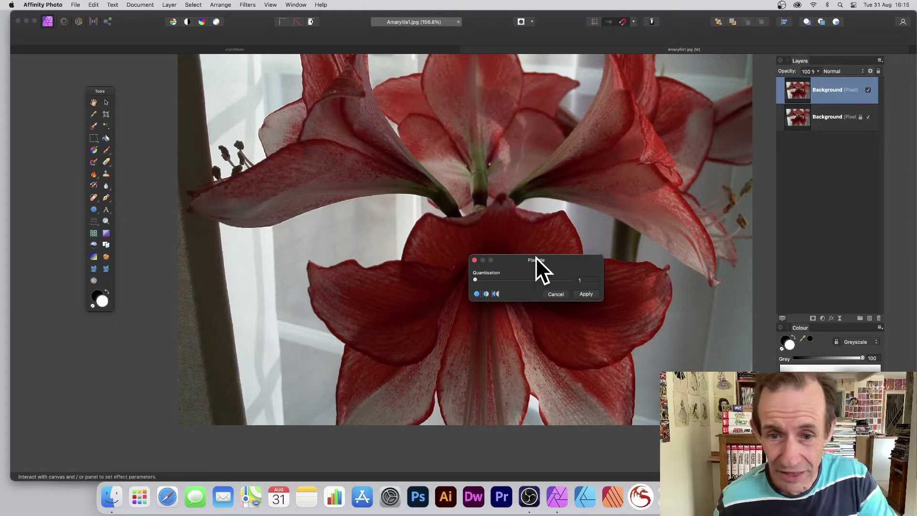
drag(483, 279, 491, 279)
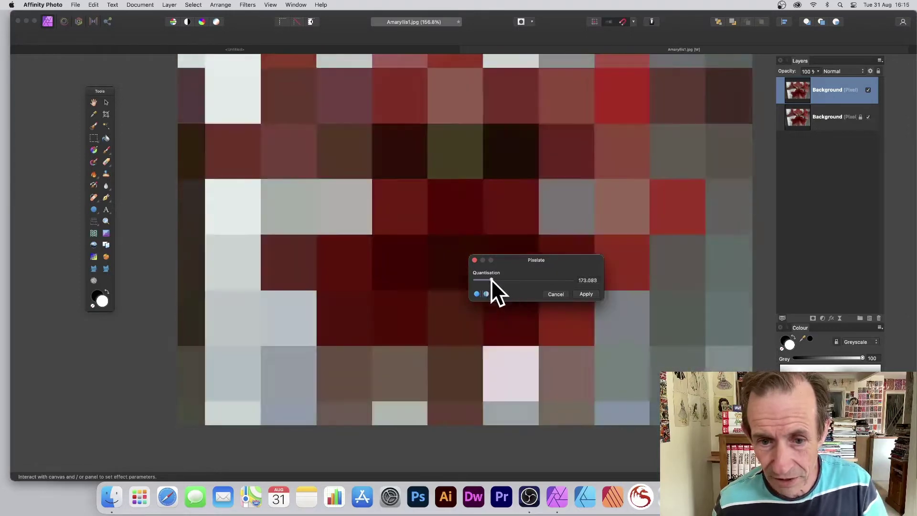
click(585, 293)
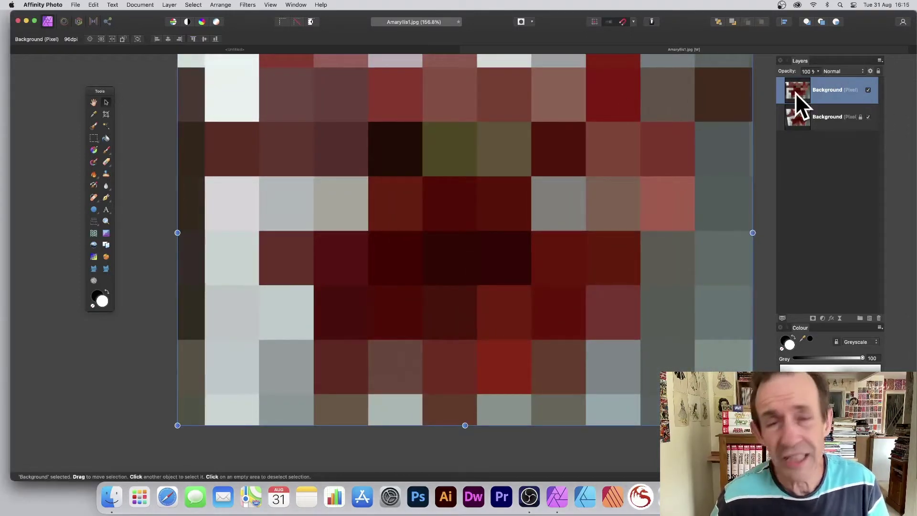
Hide the pixelated top copy, keeping Normal blend, and select the lower Background layer.
click(835, 69)
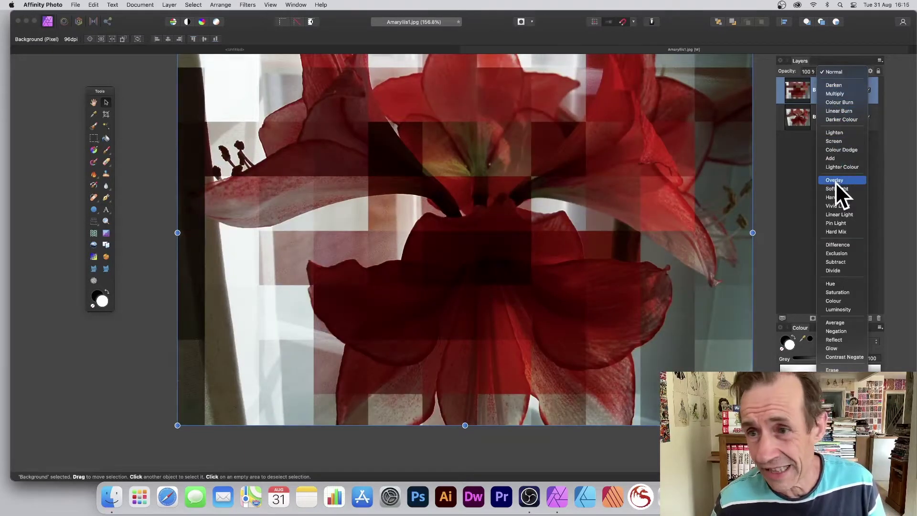
click(795, 148)
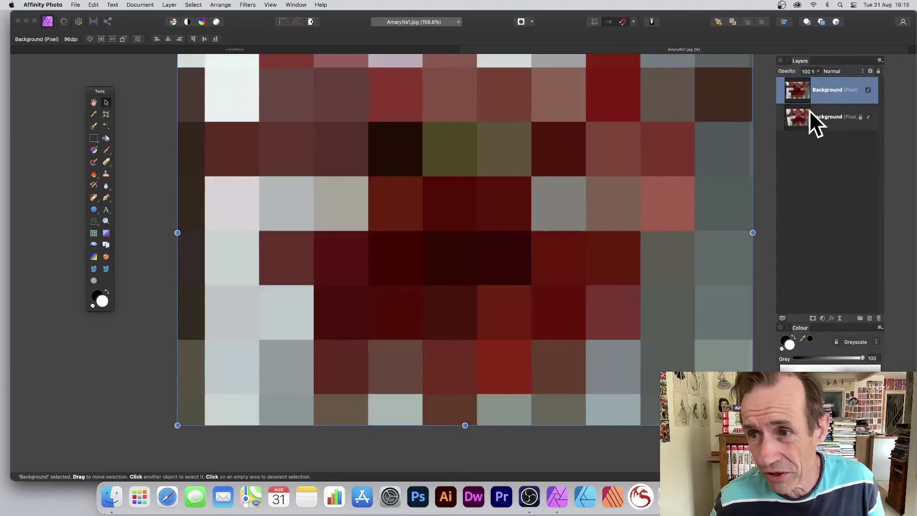
click(868, 90)
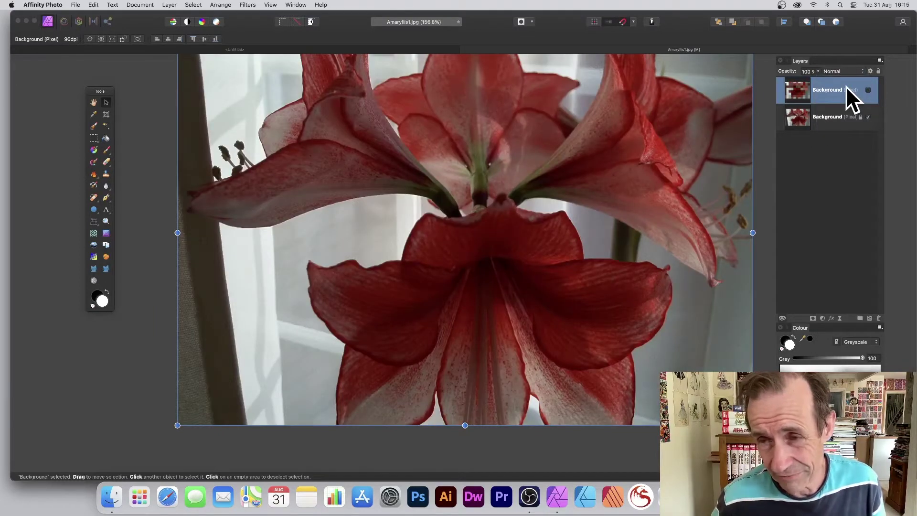
click(826, 117)
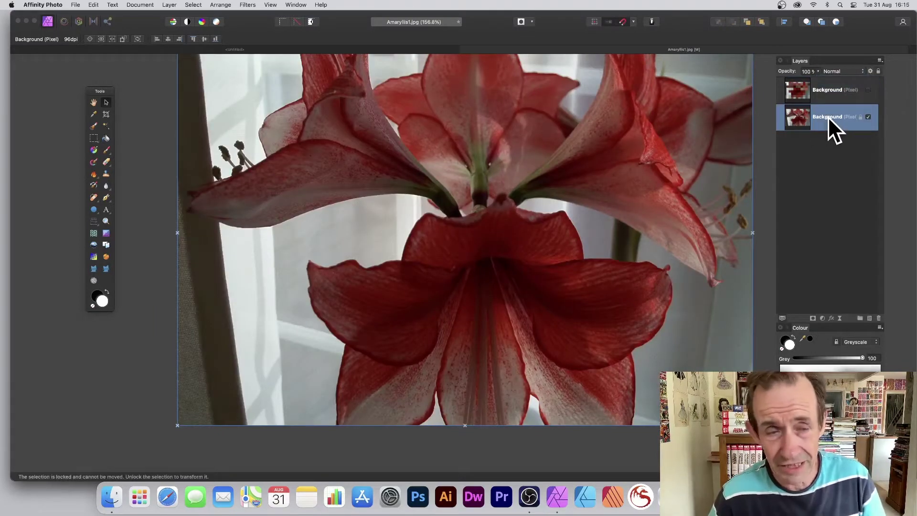
click(247, 5)
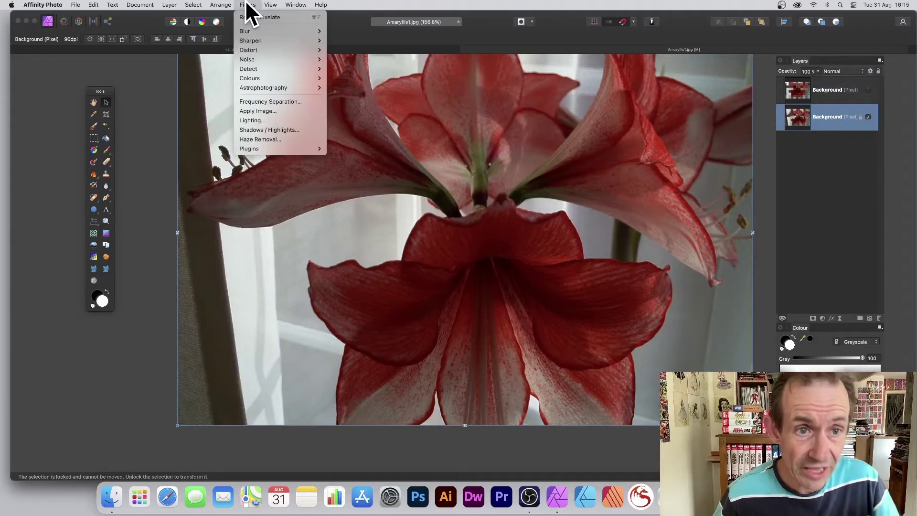
Pixelate the lower Background layer at about 391, then make the top pixelated layer visible again.
mouse_move(253, 52)
mouse_move(257, 31)
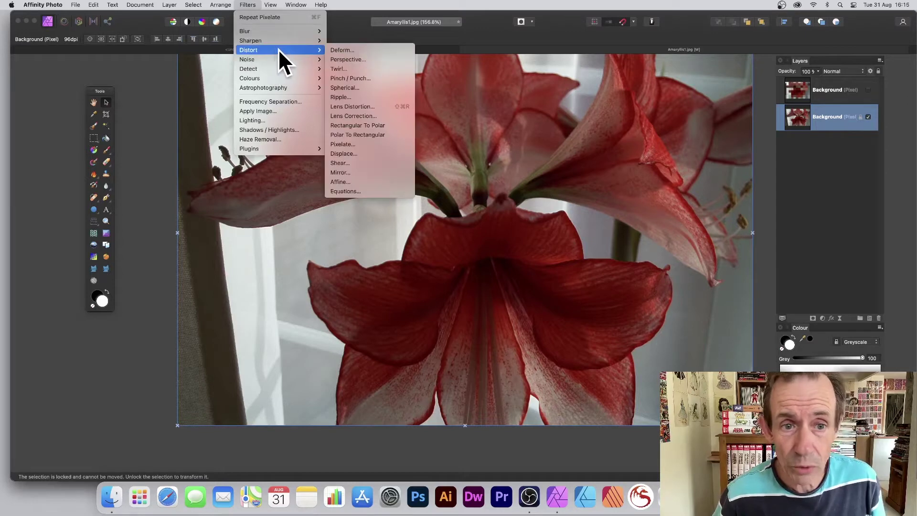
click(367, 172)
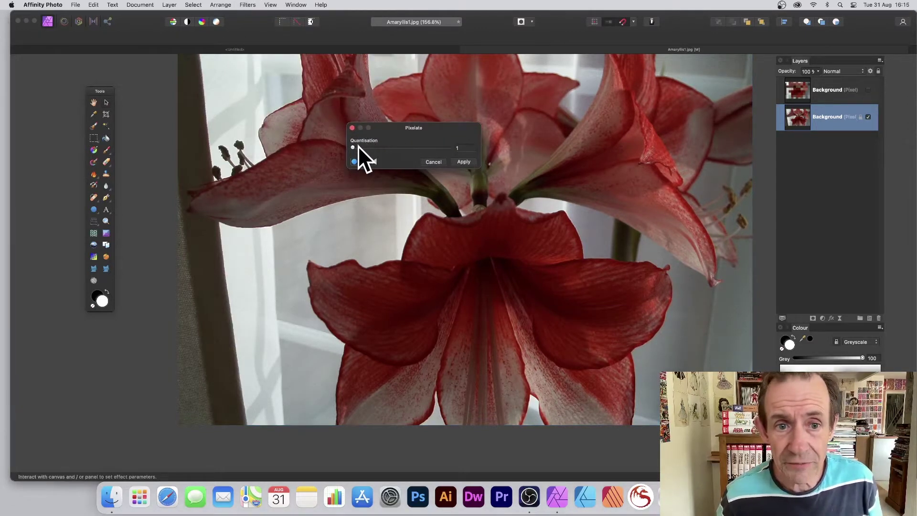
drag(358, 146, 390, 146)
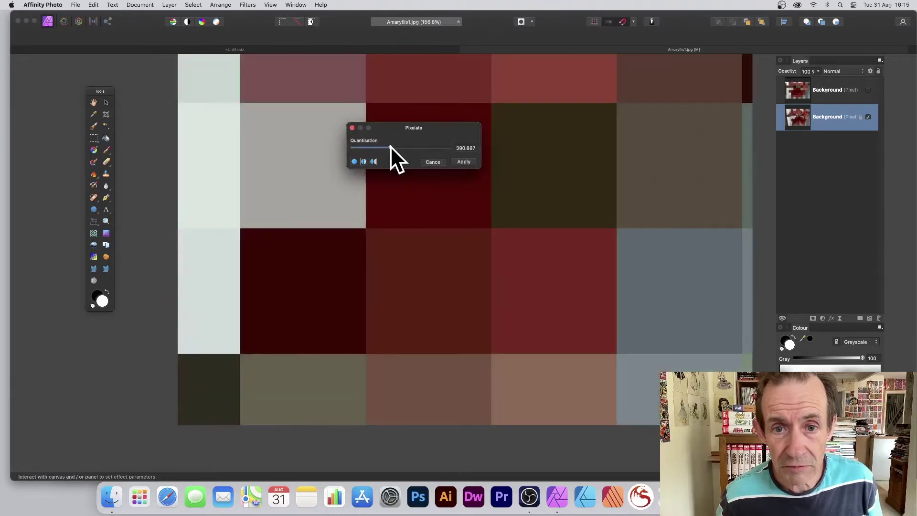
click(464, 162)
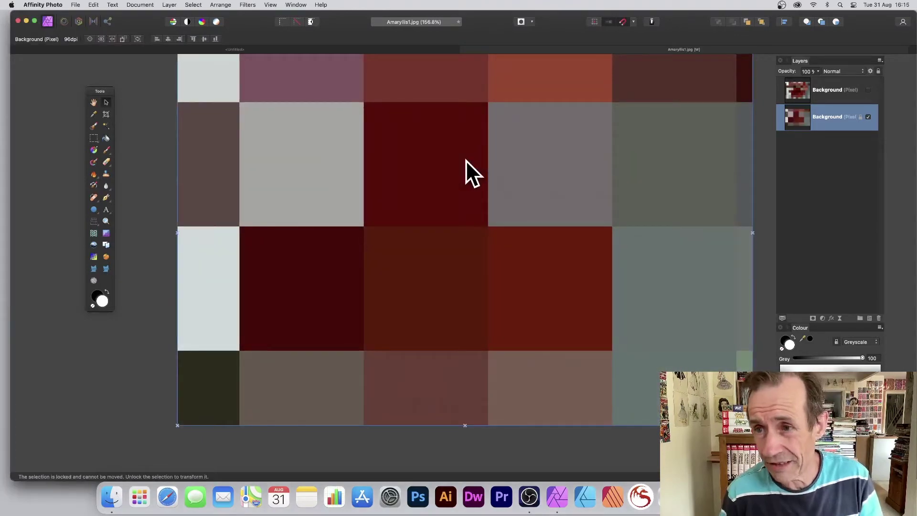
click(839, 90)
click(868, 90)
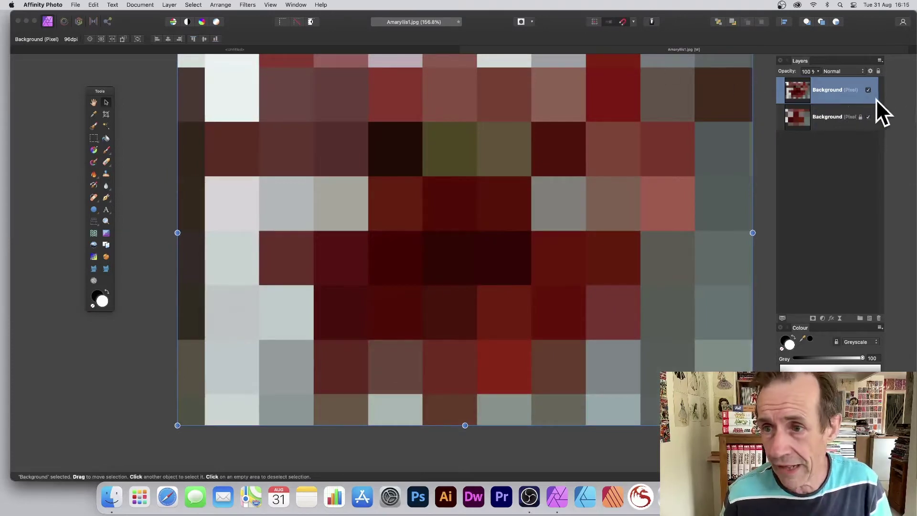
click(840, 71)
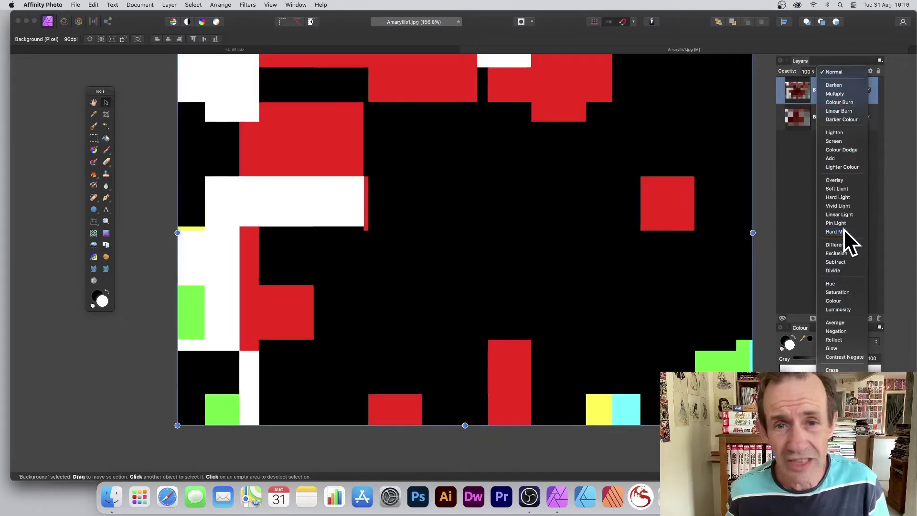
click(843, 229)
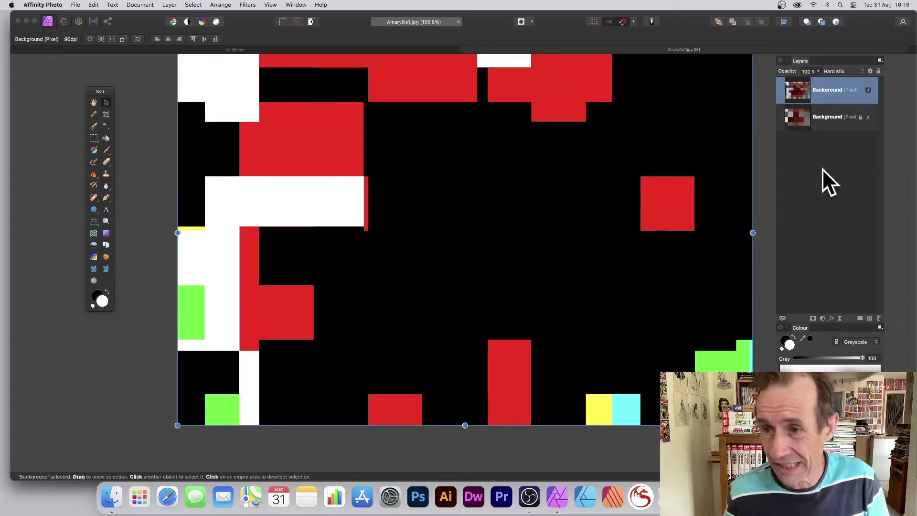
key(super+z)
key(super+z)
key(super+z)
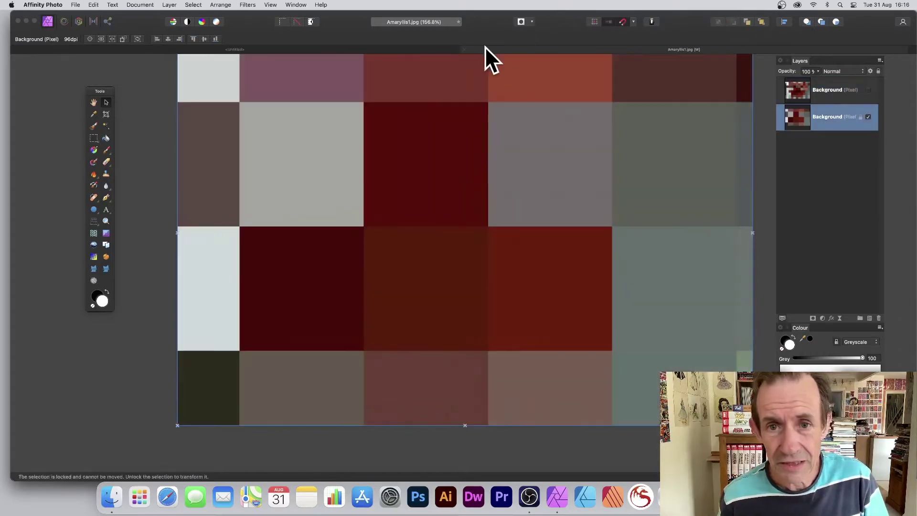
key(super+z)
key(super+z)
key(super+z)
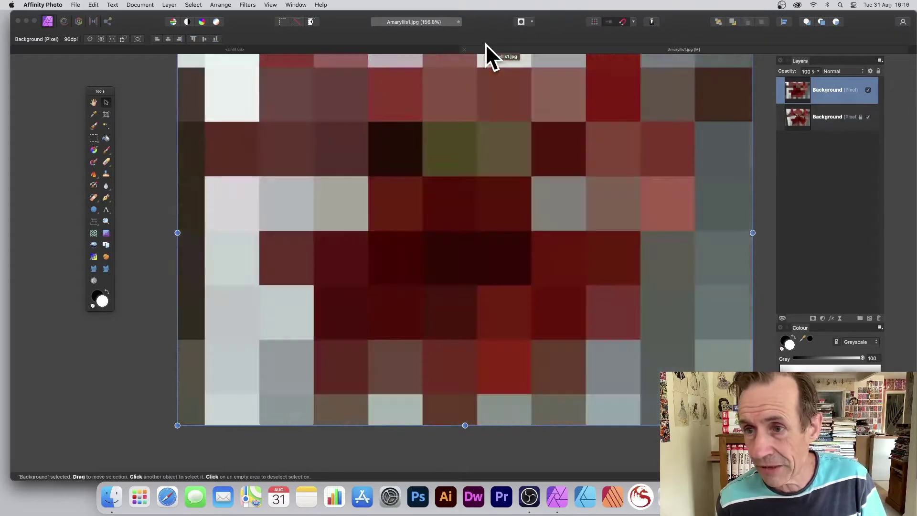
Undo to the single original layer and show the Channels panel floating over the canvas.
key(super+z)
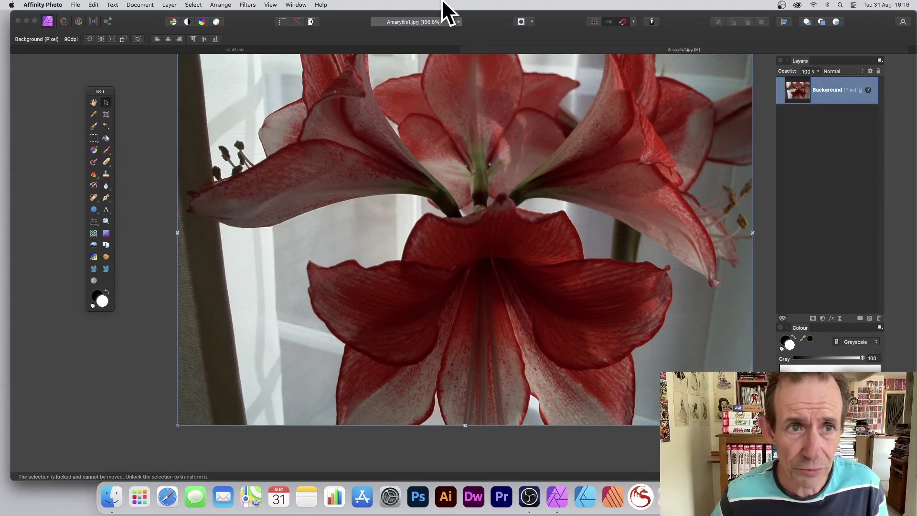
click(271, 4)
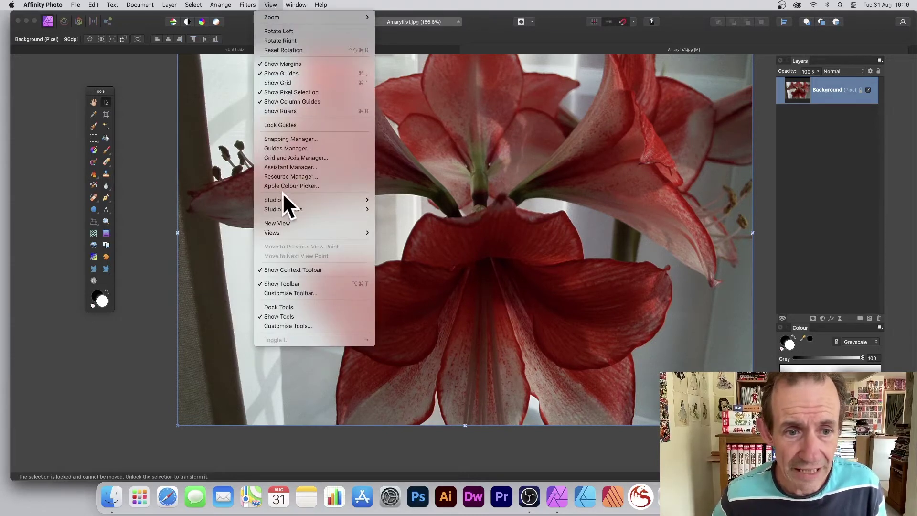
mouse_move(286, 198)
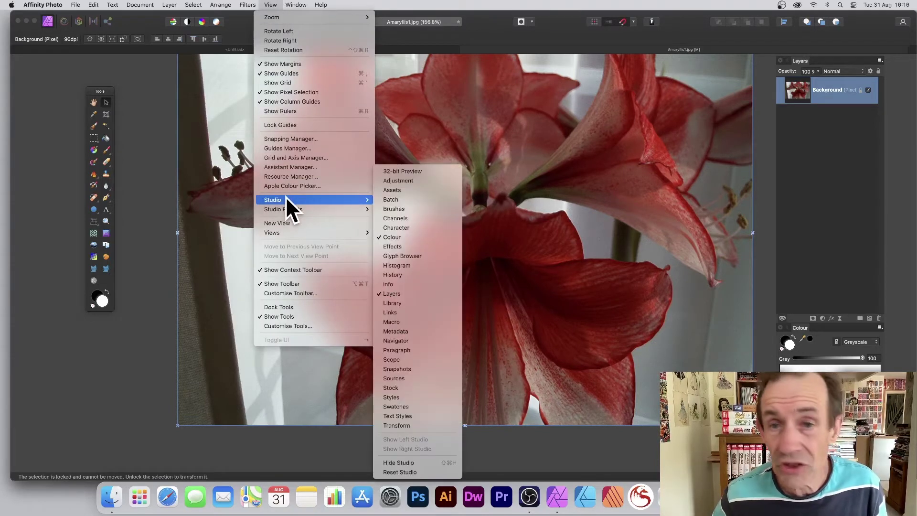
click(426, 219)
drag(764, 271, 603, 164)
Pixelate only the Composite Red channel into medium blocks of about 153.
click(594, 177)
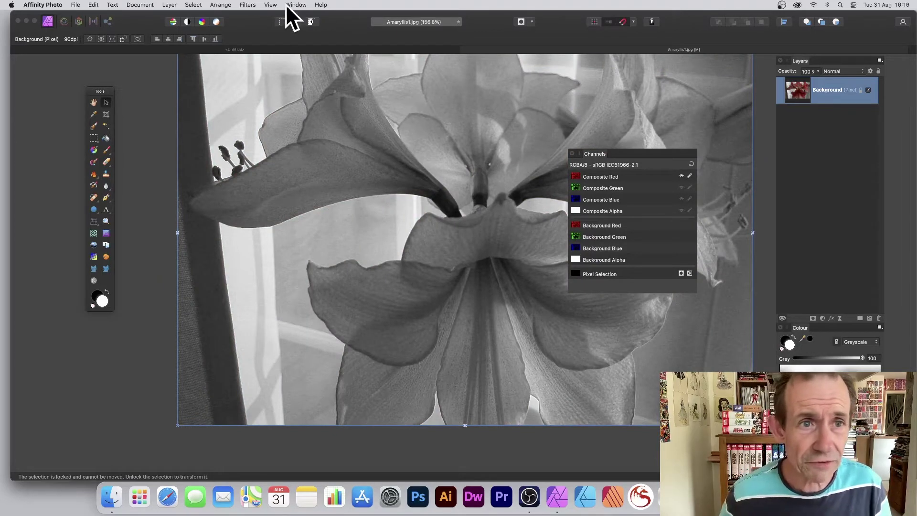
click(247, 5)
mouse_move(248, 50)
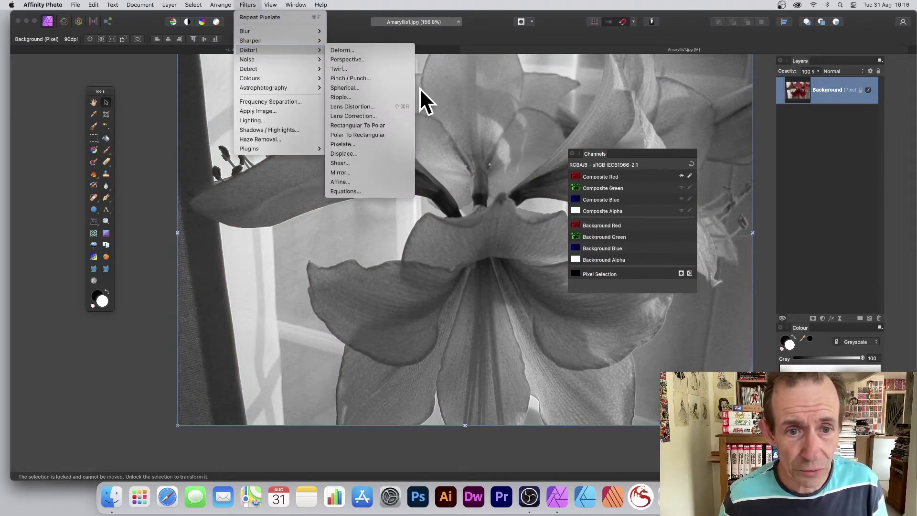
click(349, 145)
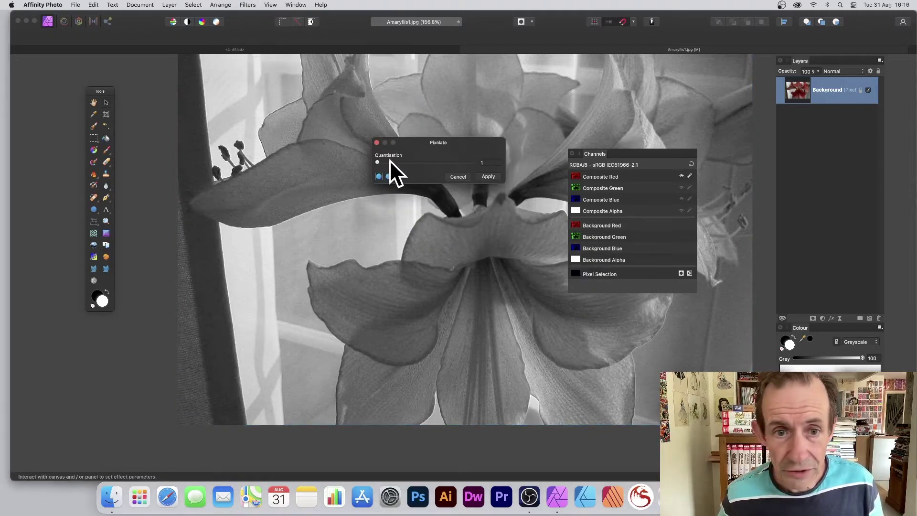
mouse_move(388, 163)
mouse_down()
mouse_move(399, 162)
mouse_move(391, 162)
mouse_up()
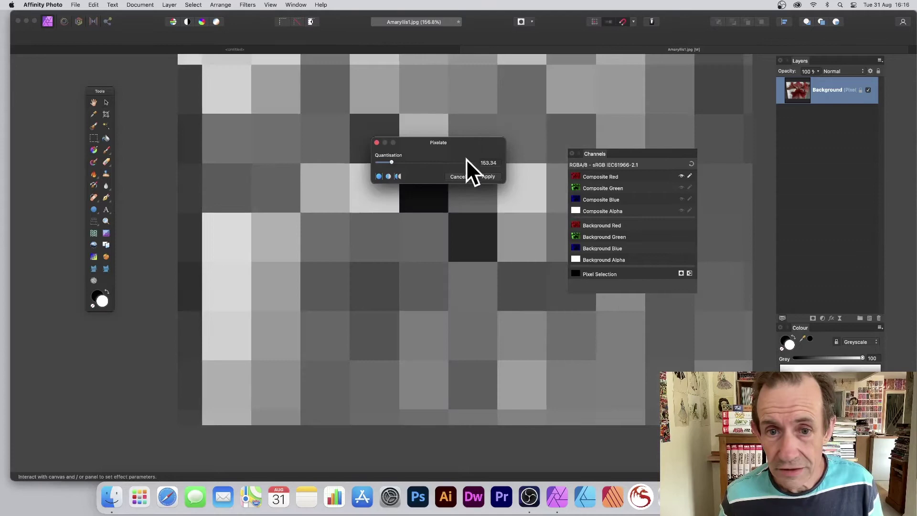
click(493, 176)
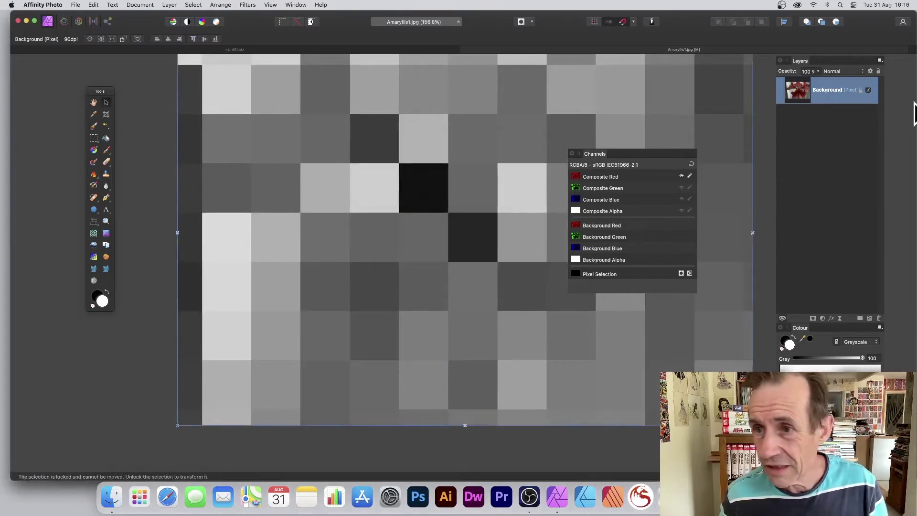
Pixelate the Composite Green channel into huge blocks of about 724, then show all channels.
click(603, 187)
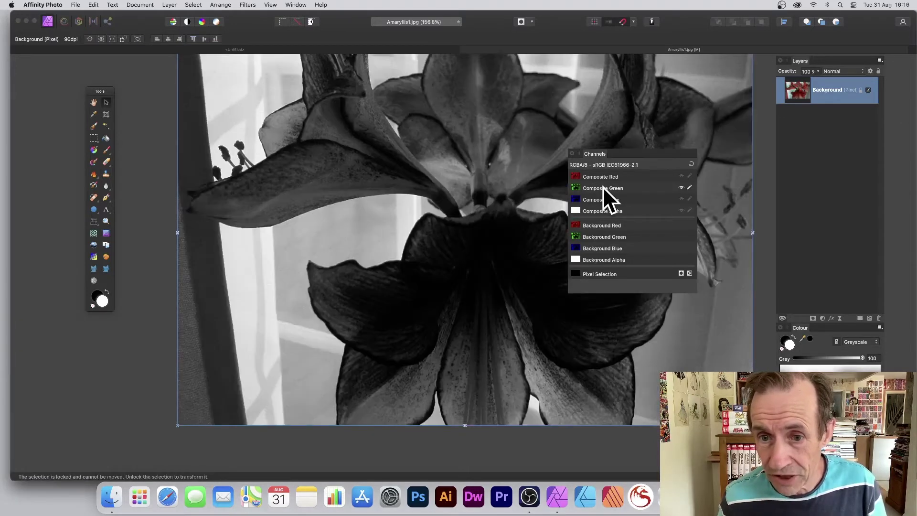
click(247, 5)
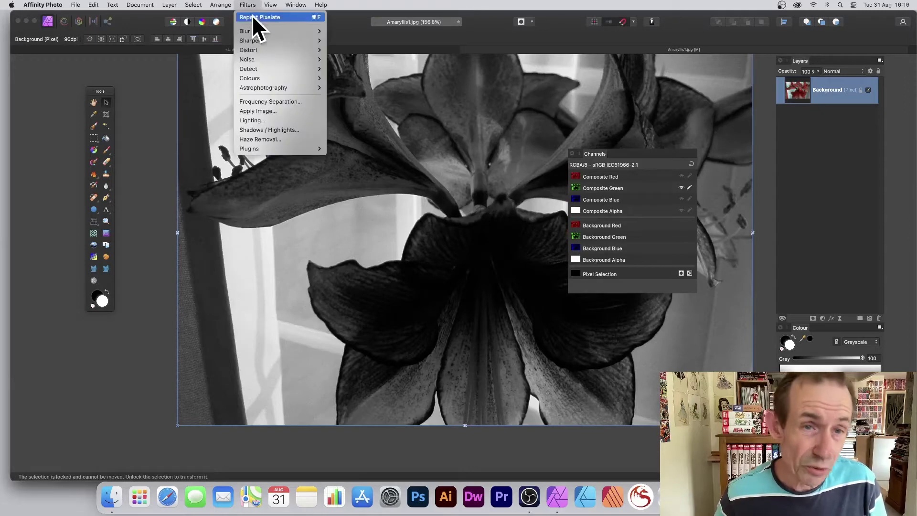
mouse_move(276, 52)
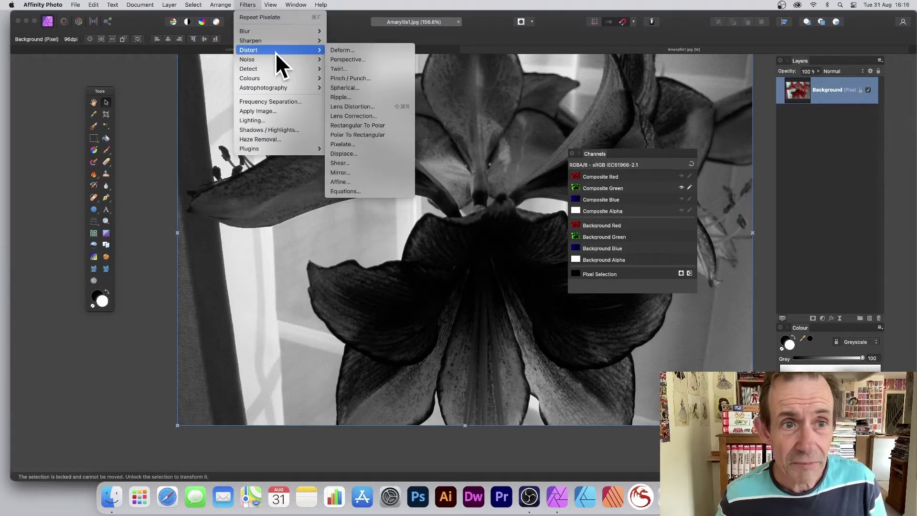
click(361, 142)
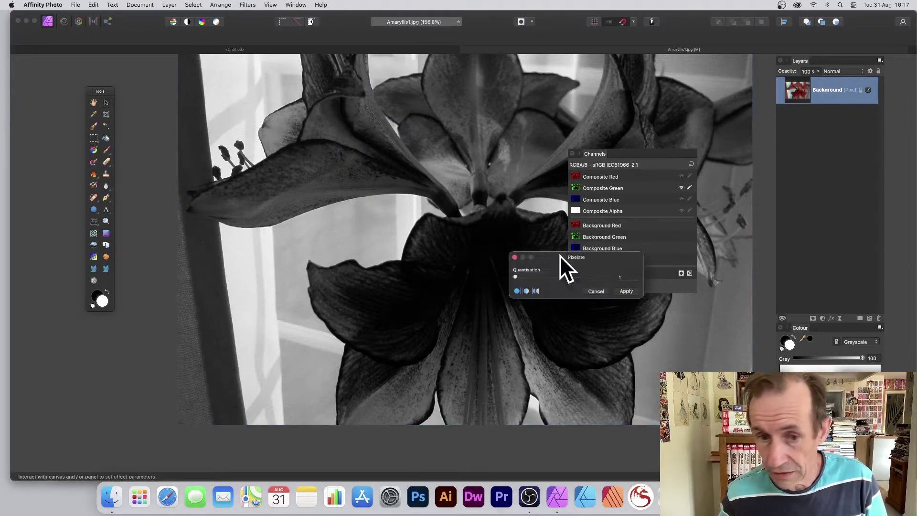
drag(376, 167, 431, 166)
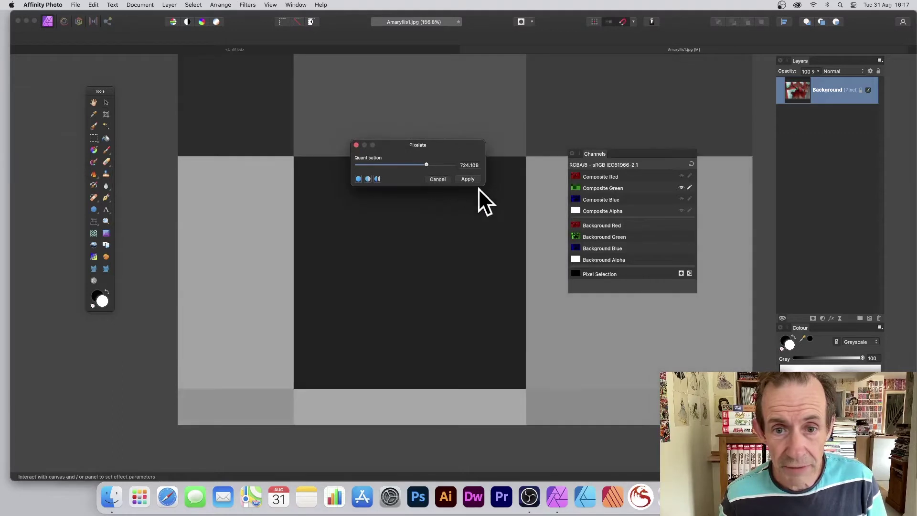
click(467, 178)
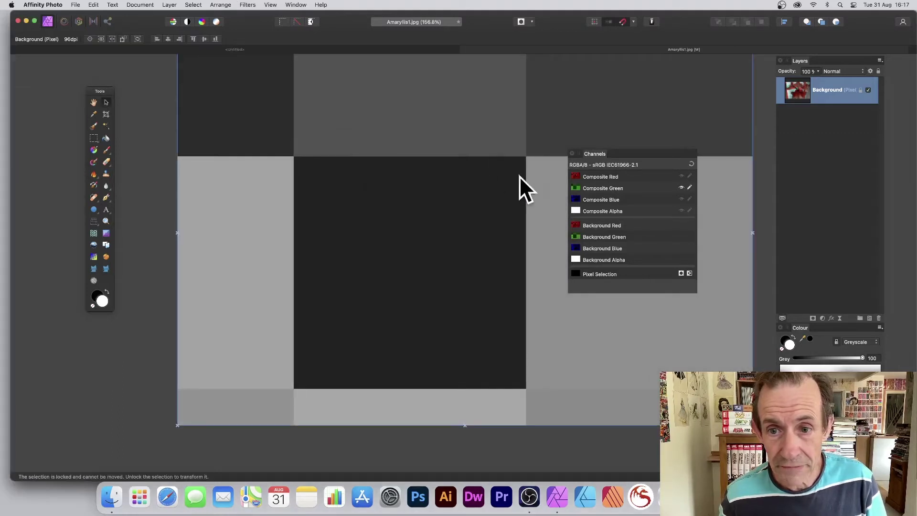
click(690, 164)
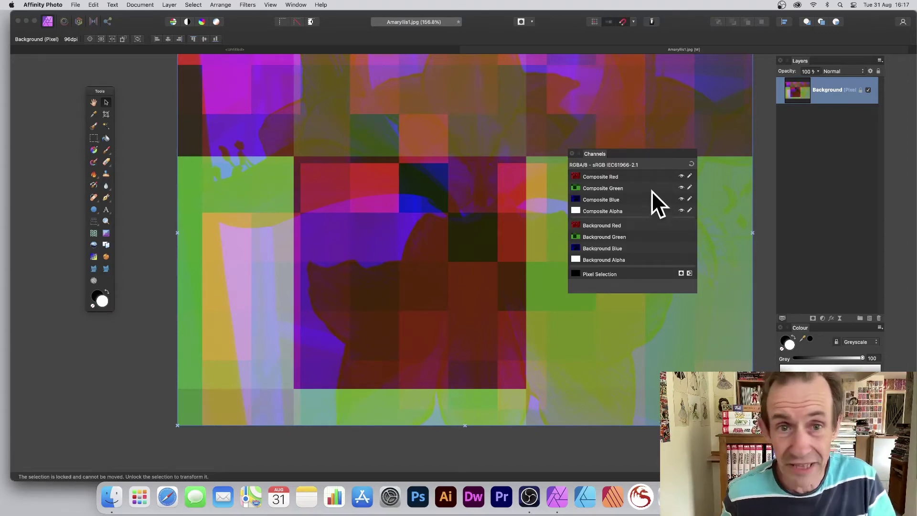
Undo the red and green channel pixelation and close the Channels panel.
key(super+z)
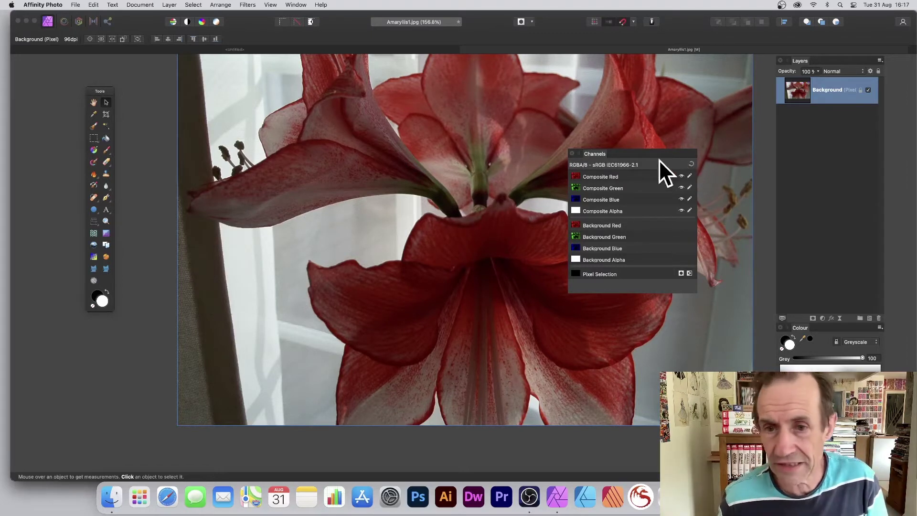
click(573, 153)
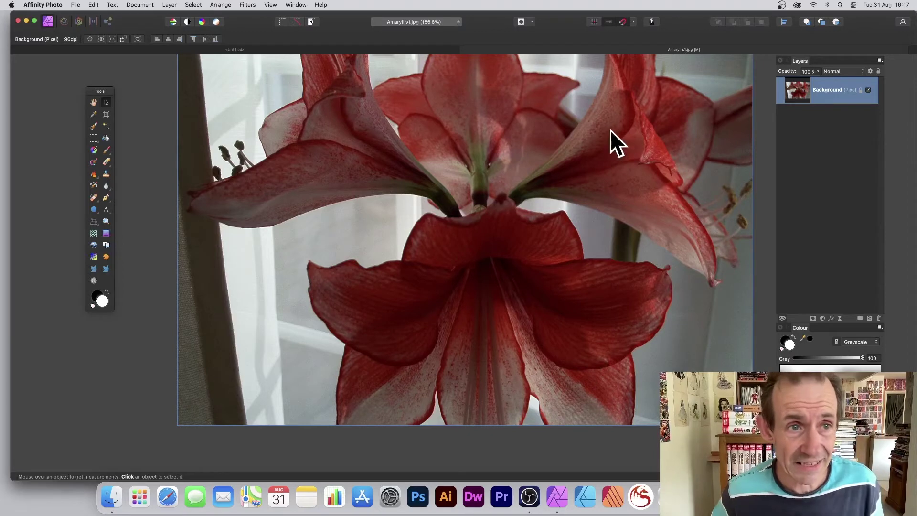
Make a Pattern layer from the selection, shrink its tile to repeat, and rotate it about 38°.
click(169, 4)
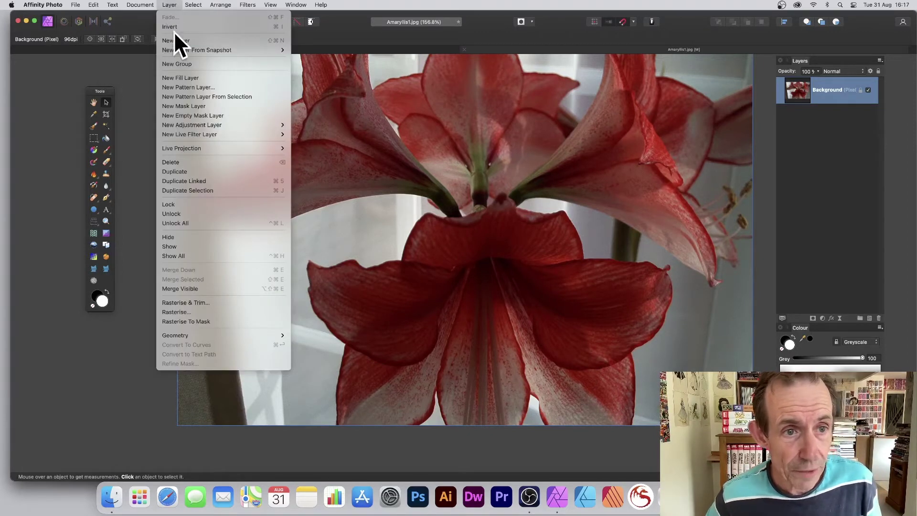
click(213, 97)
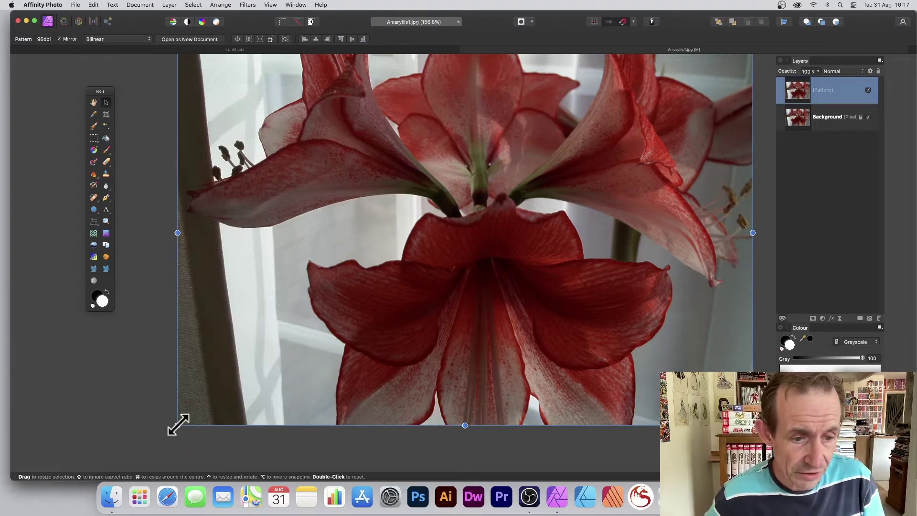
drag(177, 425, 413, 181)
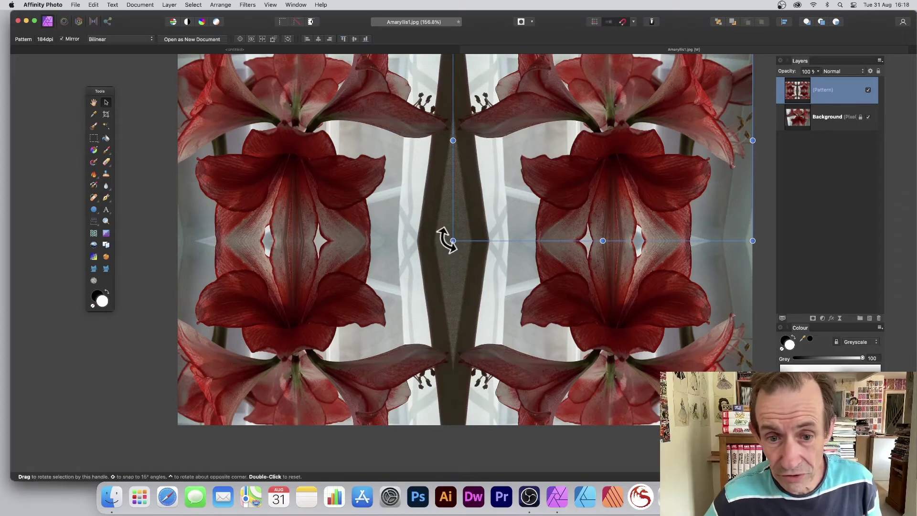
drag(443, 237, 370, 219)
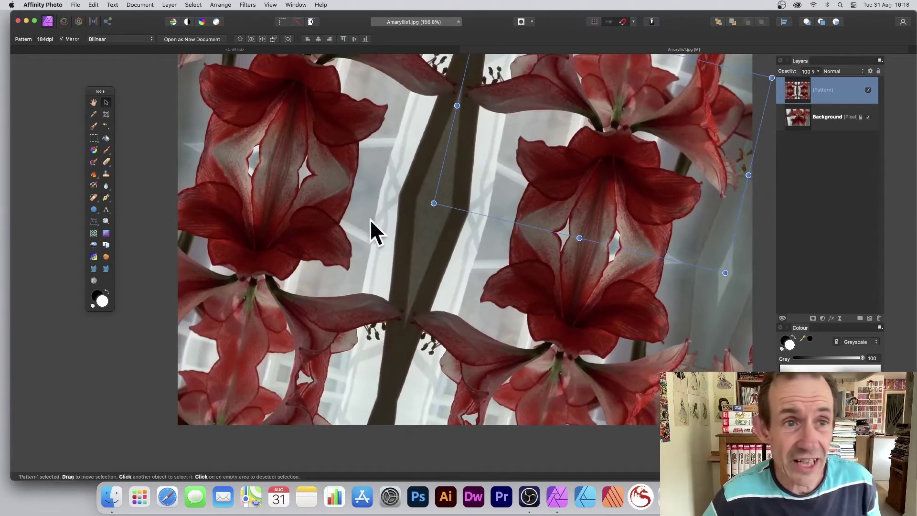
Pixelate the flower pattern with Filters > Distort > Pixelate.
click(244, 4)
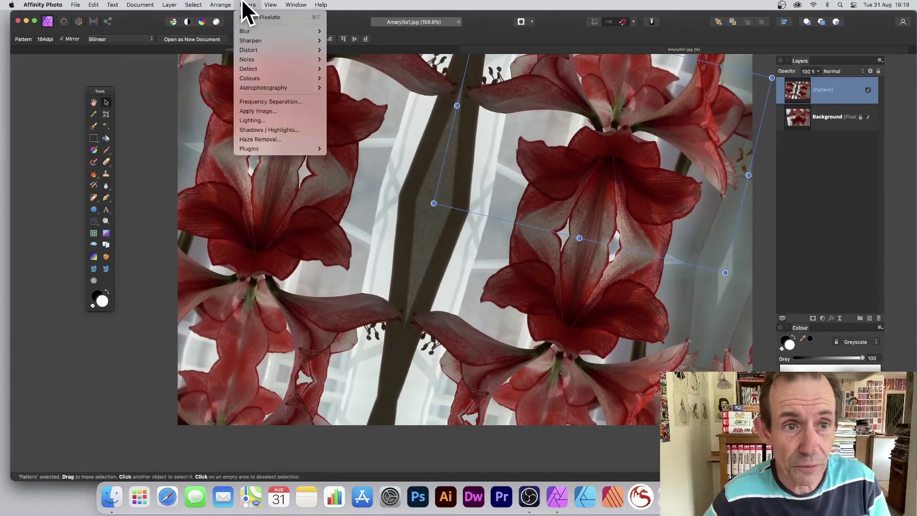
mouse_move(251, 50)
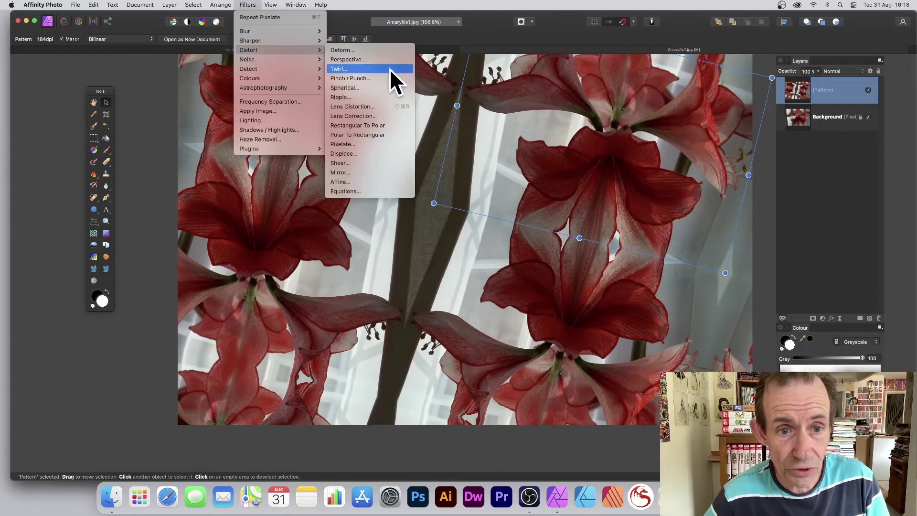
click(378, 151)
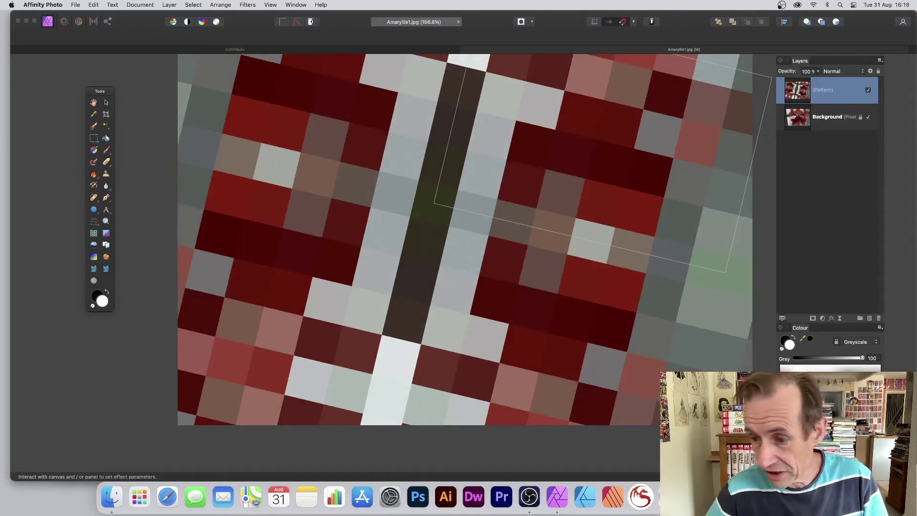
click(434, 203)
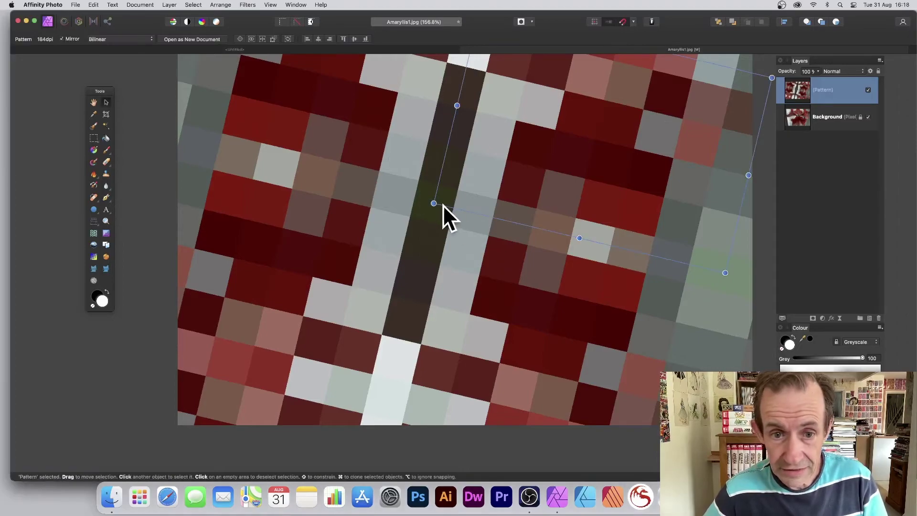
Enlarge, rotate and centre the pattern tiles into diagonal red-and-grey block bands.
drag(434, 203, 725, 92)
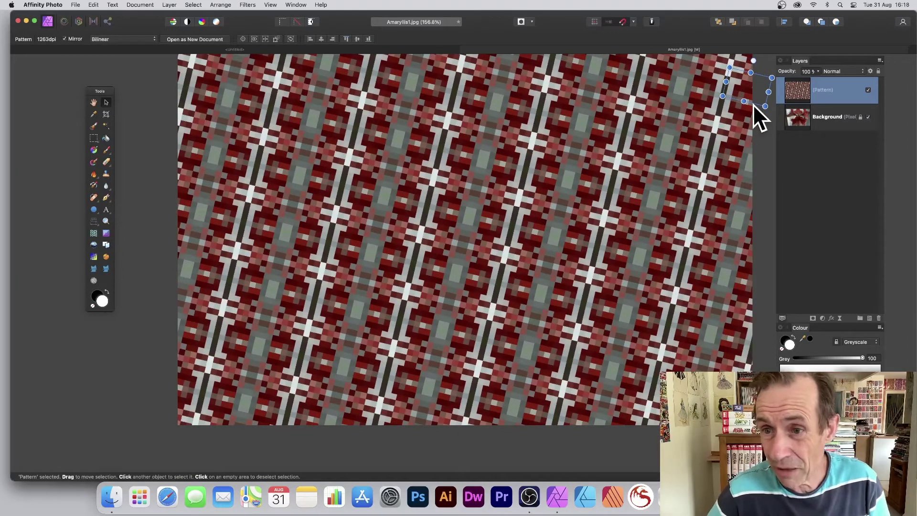
drag(722, 96, 558, 102)
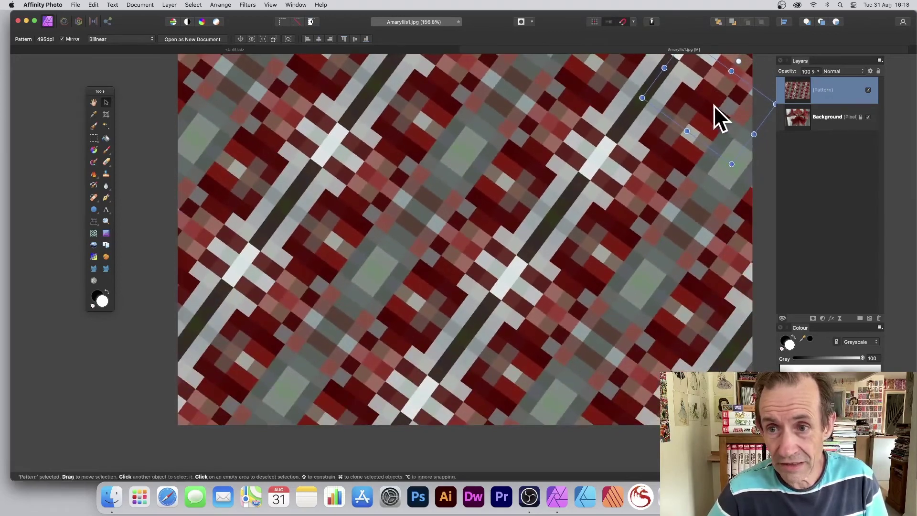
drag(716, 117, 503, 207)
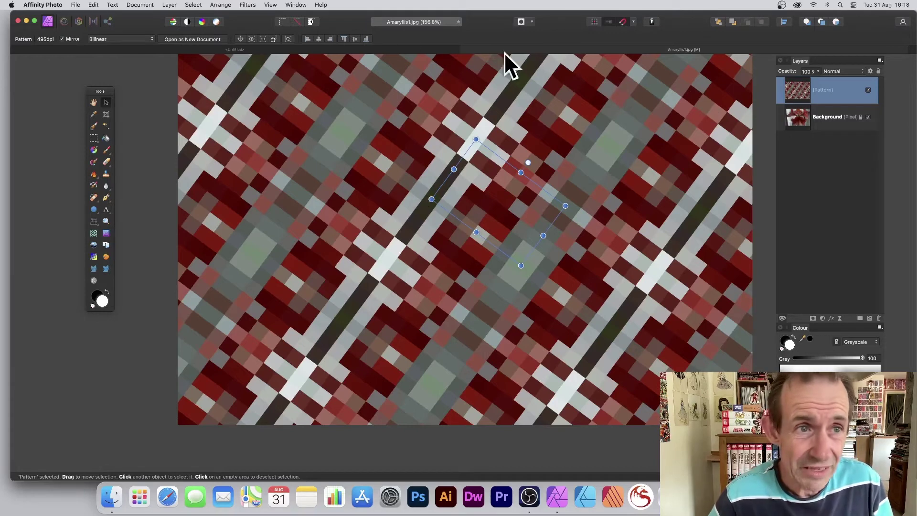
Duplicate the Pattern layer and offset the copy up and to the left.
click(168, 4)
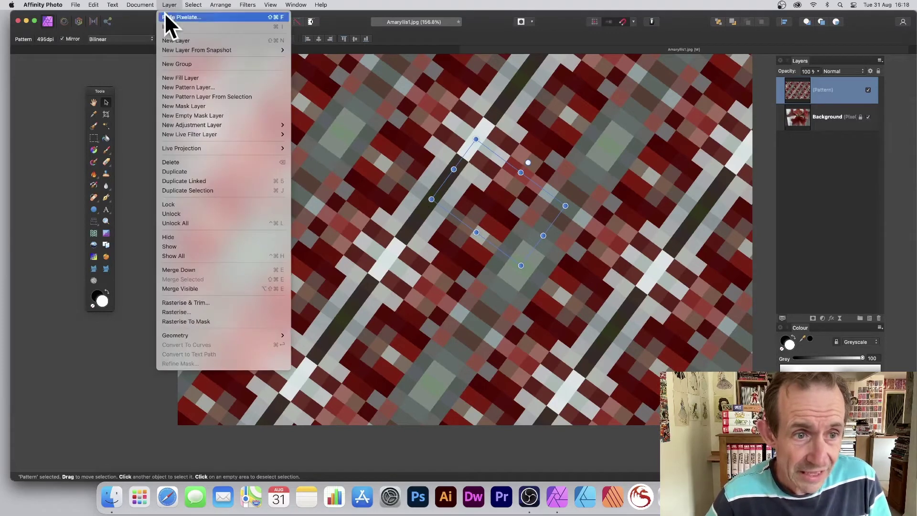
click(189, 171)
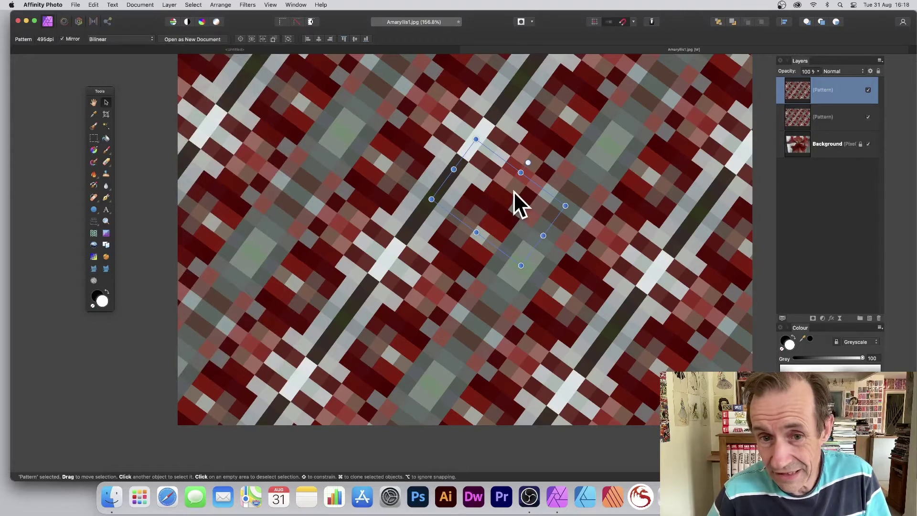
drag(514, 191, 501, 158)
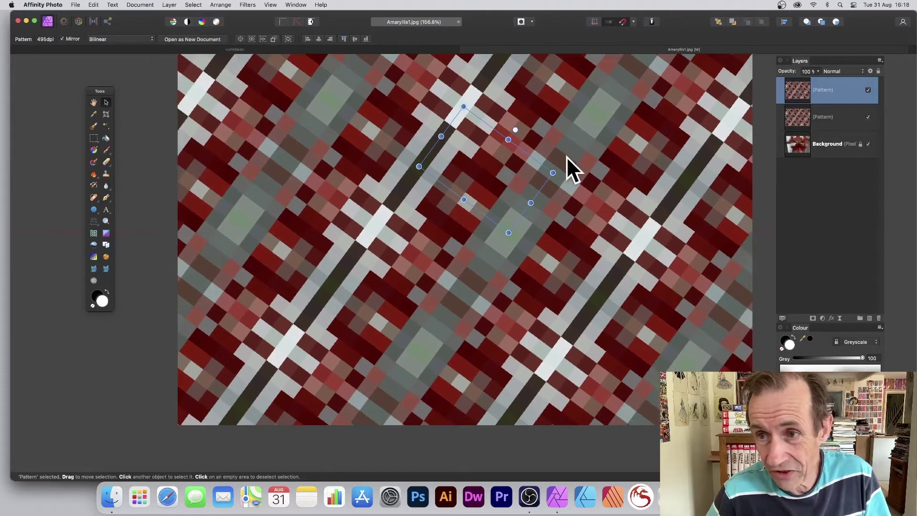
Set the top pattern copy to Divide blend mode and resize its tiles.
click(836, 73)
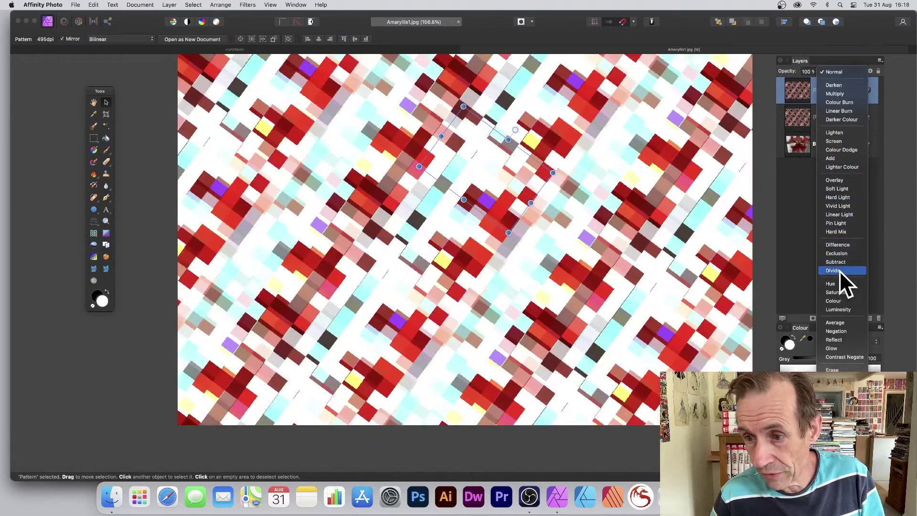
click(836, 270)
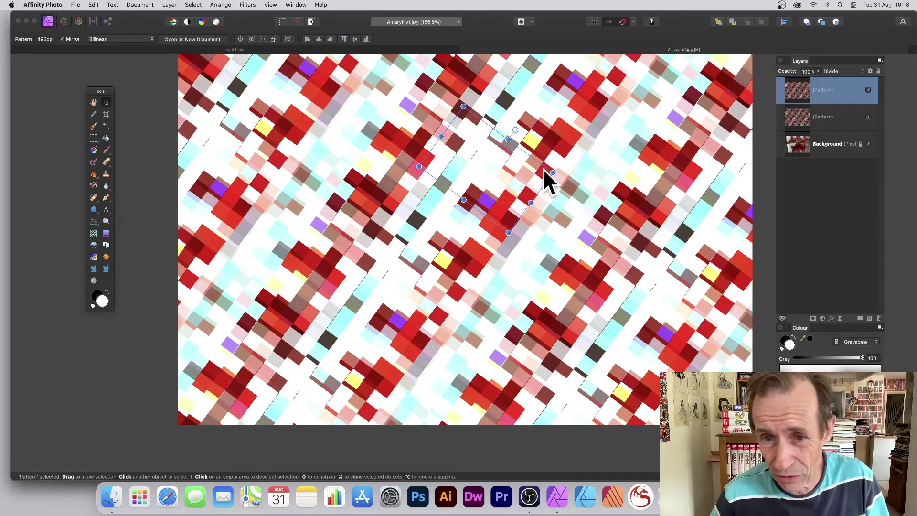
drag(552, 172, 491, 172)
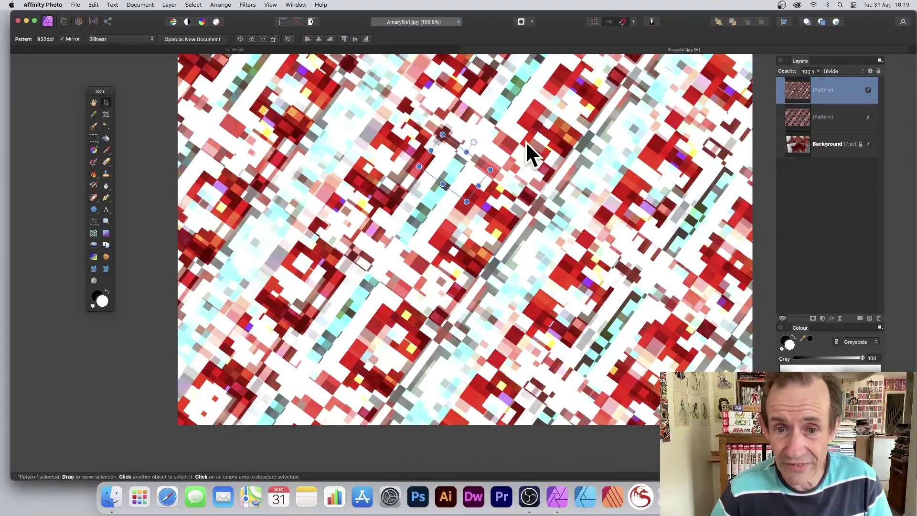
drag(490, 170, 512, 171)
Delete the Background photo layer and merge the visible patterns into a new Pixel layer.
click(829, 142)
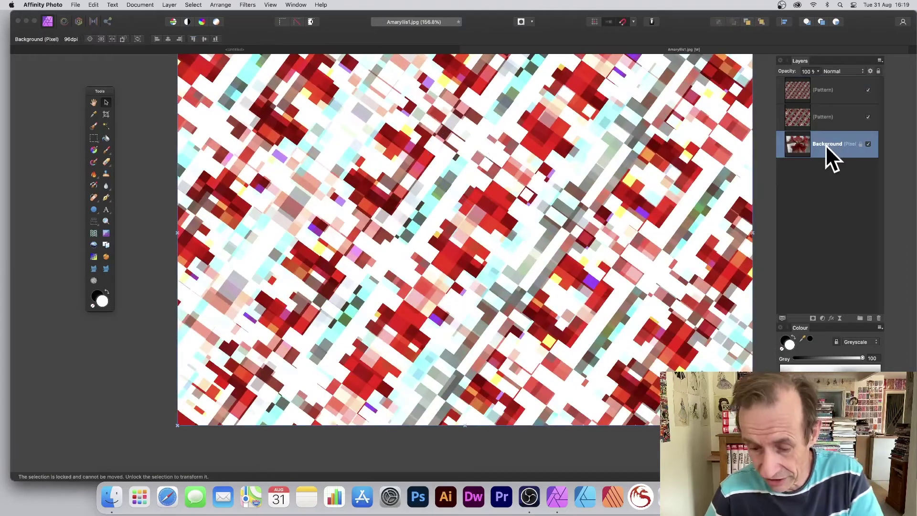
key(Delete)
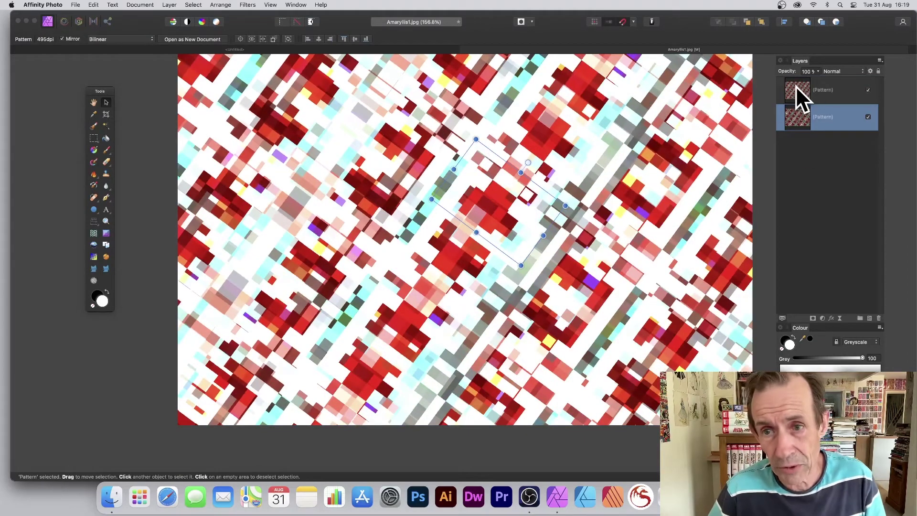
click(812, 89)
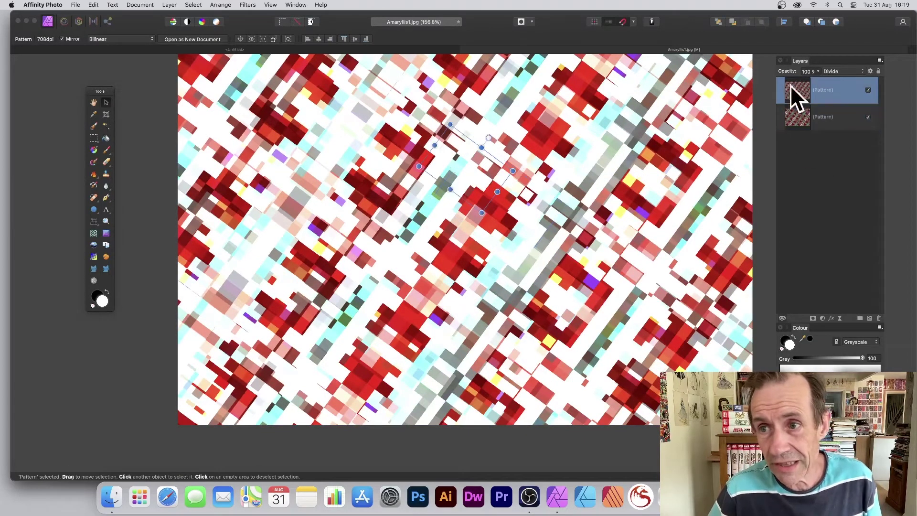
click(818, 163)
click(169, 4)
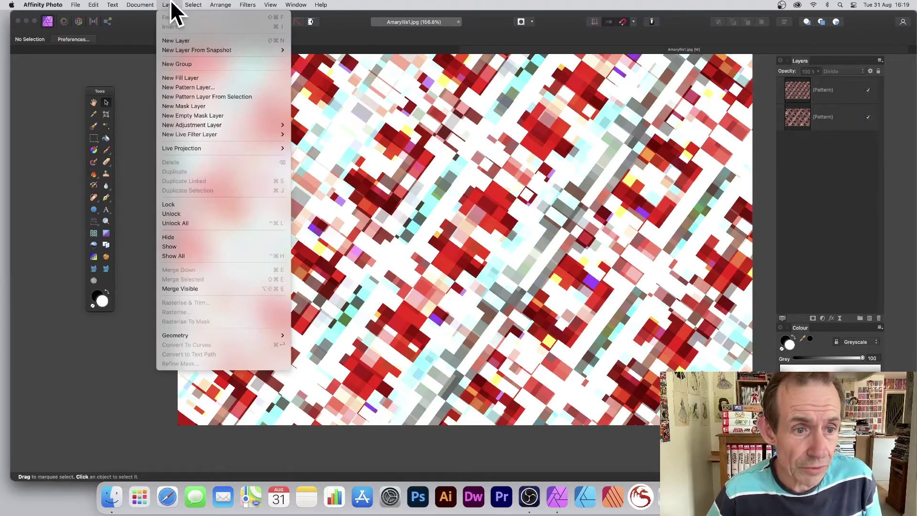
click(208, 285)
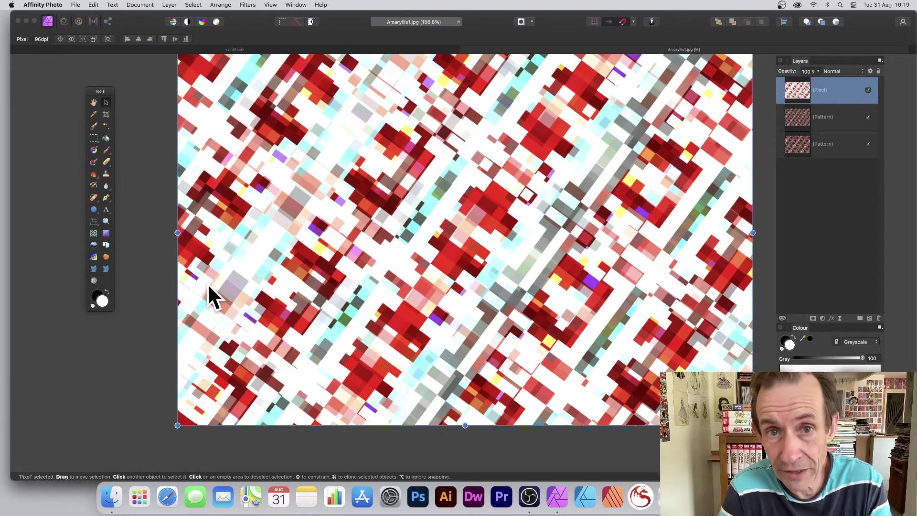
Delete both original Pattern layers, leaving only the merged Pixel layer.
click(812, 116)
shift+click(807, 140)
key(Delete)
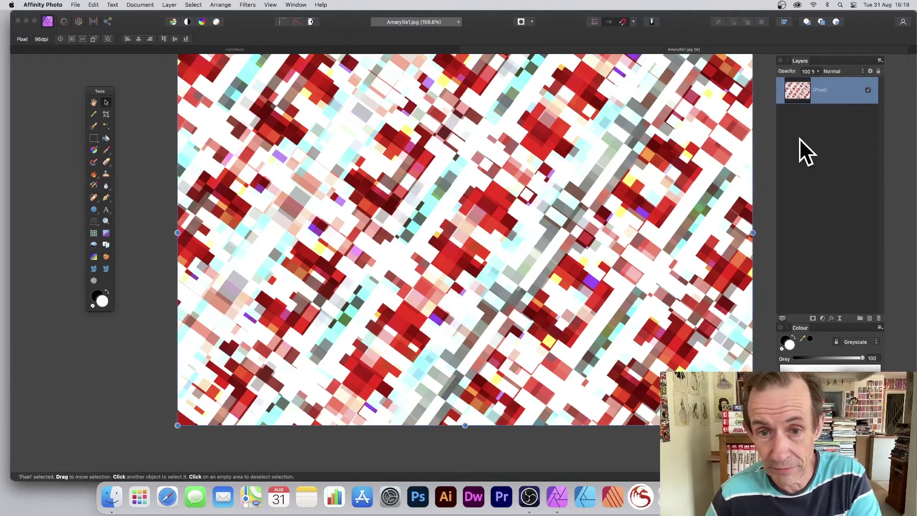
Pixelate the merged Pixel layer with a Quantisation of about 110.
click(243, 2)
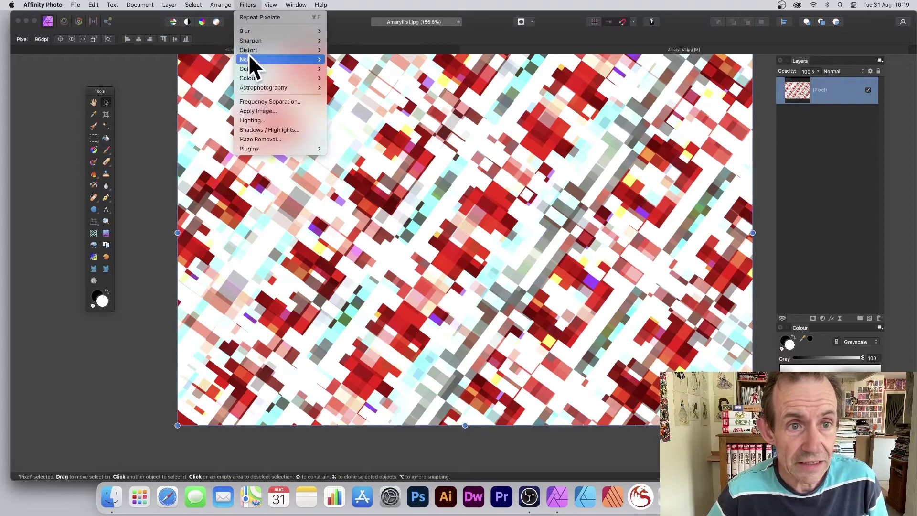
mouse_move(251, 50)
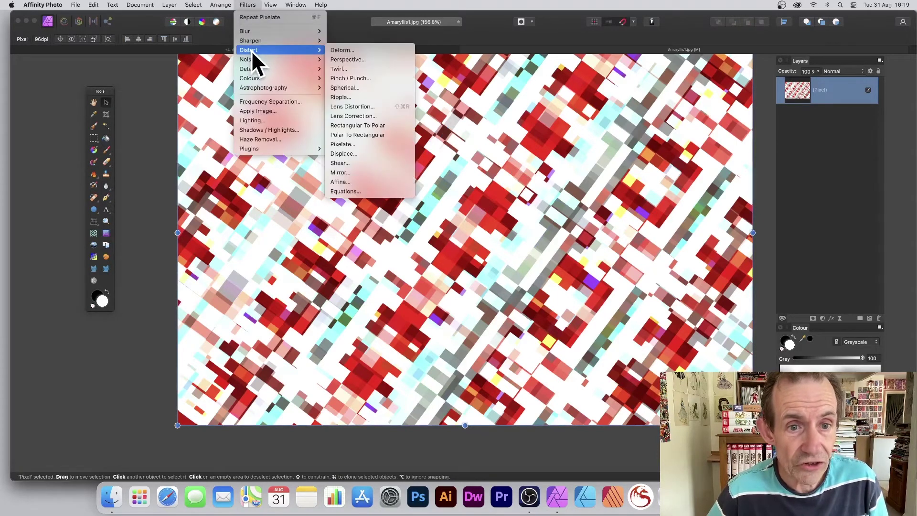
click(361, 143)
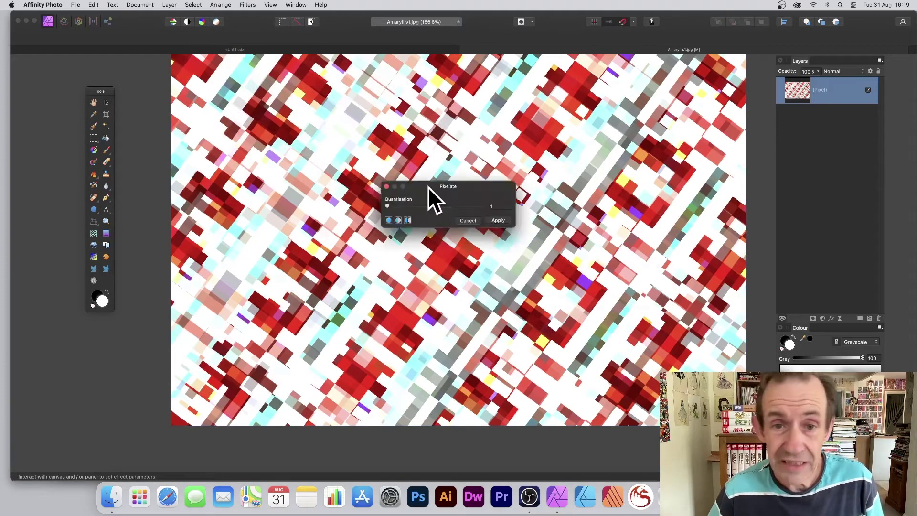
mouse_move(362, 185)
mouse_down()
mouse_move(378, 185)
mouse_move(365, 186)
mouse_up()
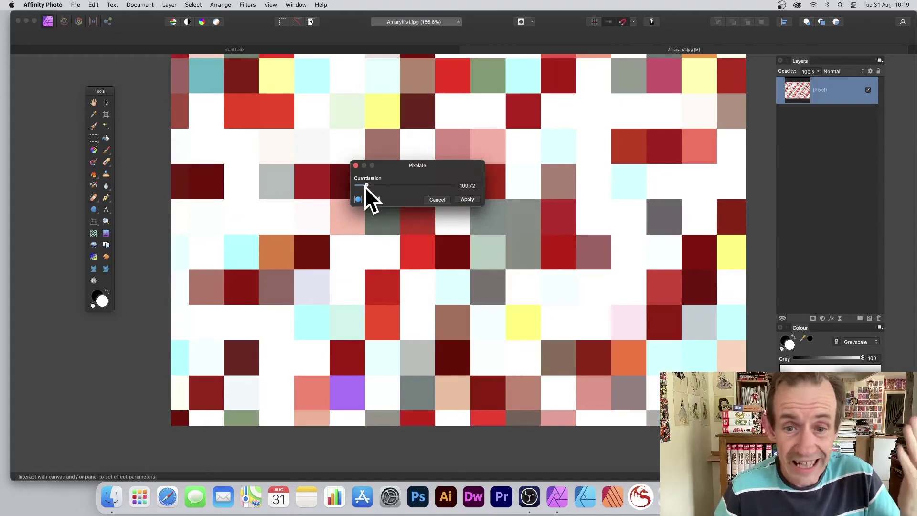
click(467, 199)
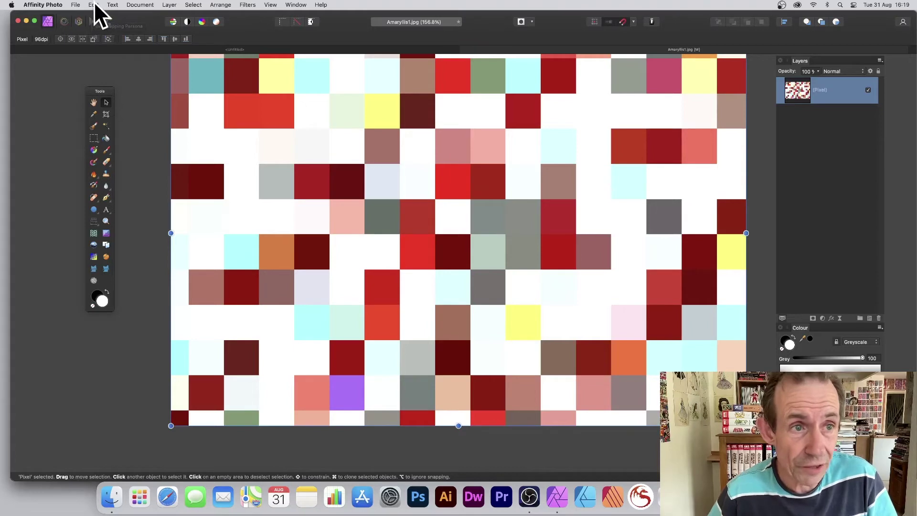
Make a new pattern layer from the image, shrink and rotate its tiles, then rasterise it.
click(169, 5)
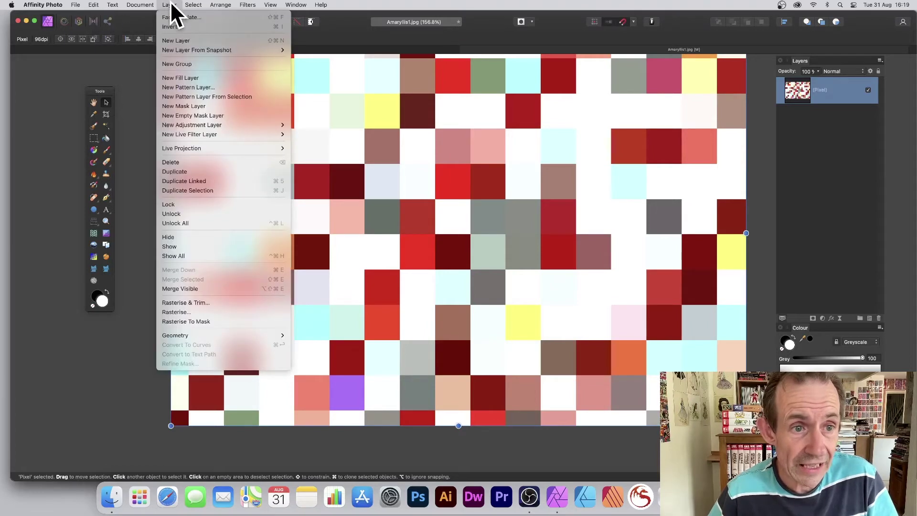
click(202, 96)
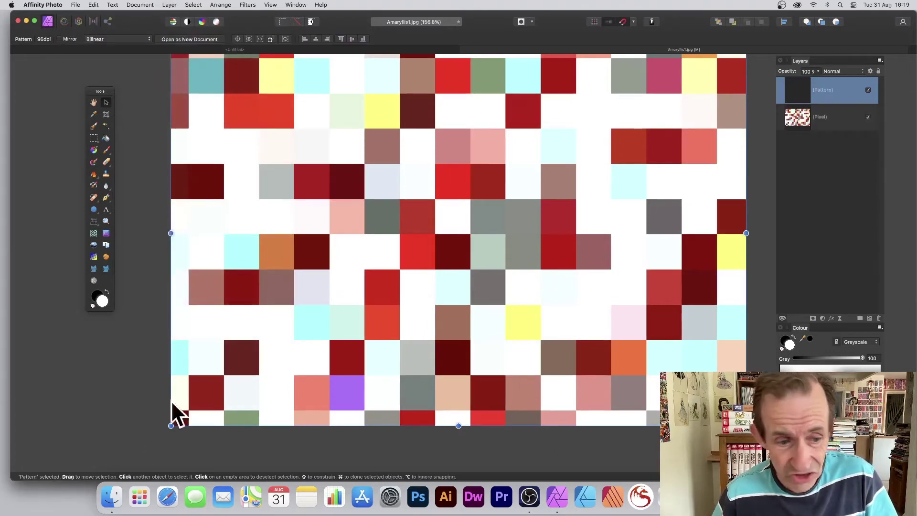
drag(172, 428, 609, 285)
drag(522, 136, 612, 140)
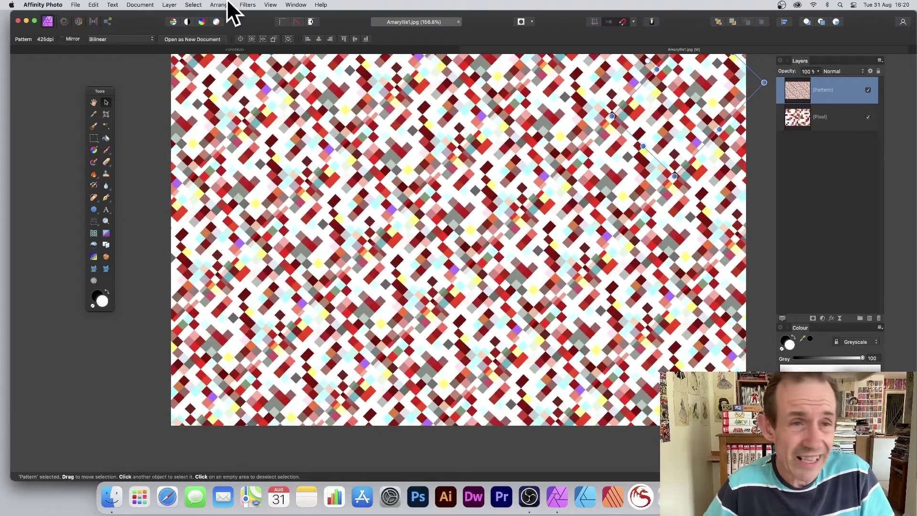
click(169, 6)
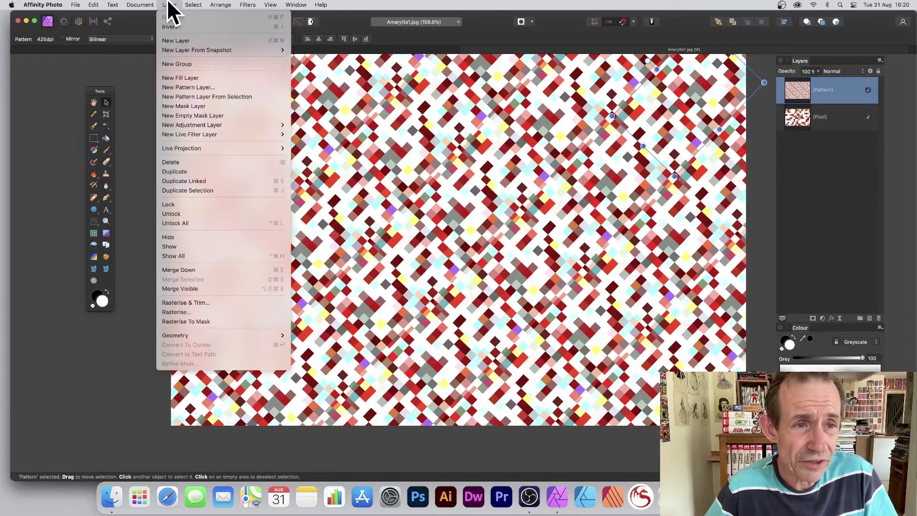
click(177, 311)
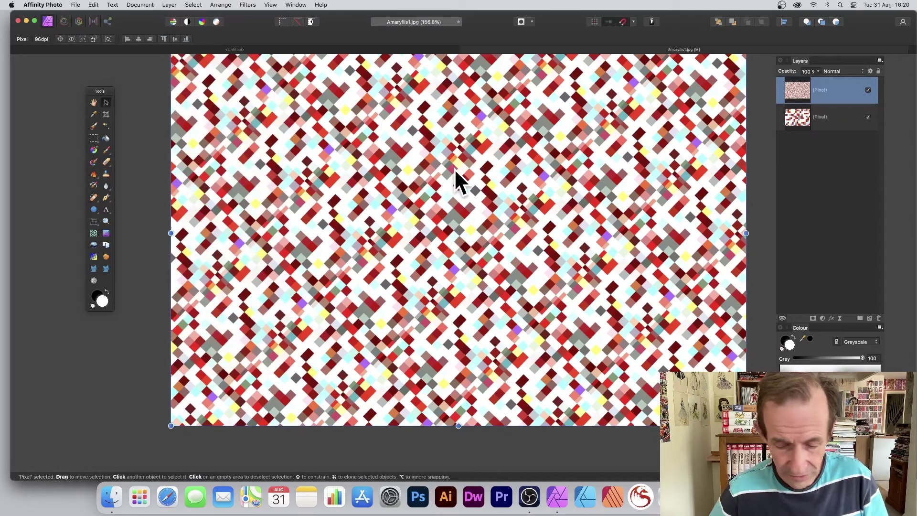
Undo four steps back to the mirrored flower Pattern layer and select it.
key(super+z)
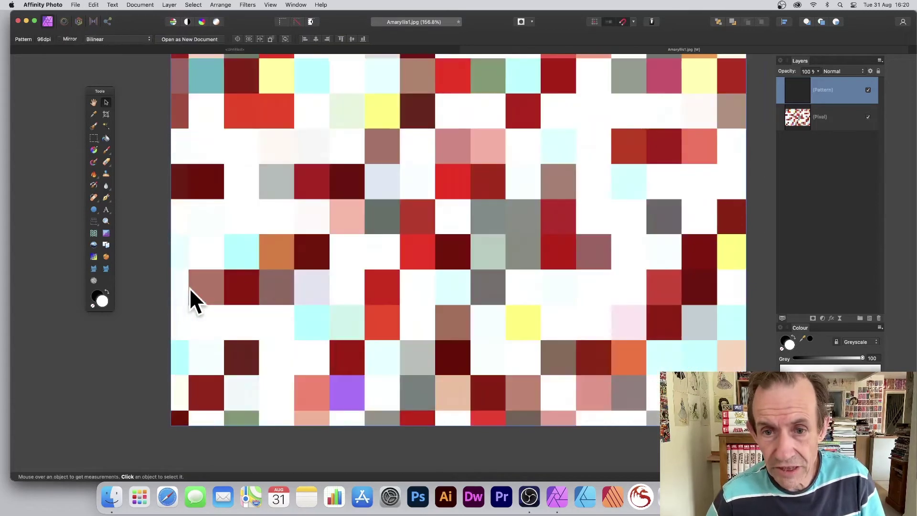
key(super+z)
key(super+z)
key(super+z)
key(super+z)
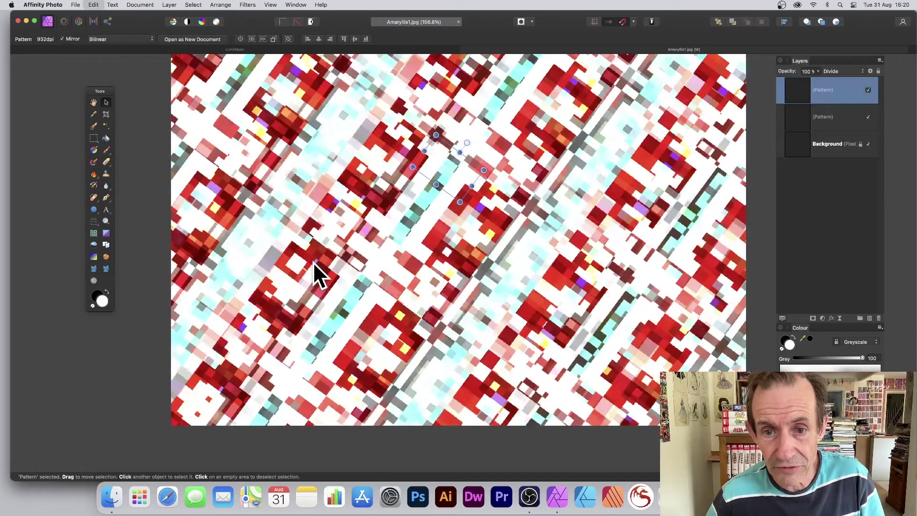
key(super+z)
key(super+z)
key(super+z)
key(super+z)
key(super+z)
key(super+z)
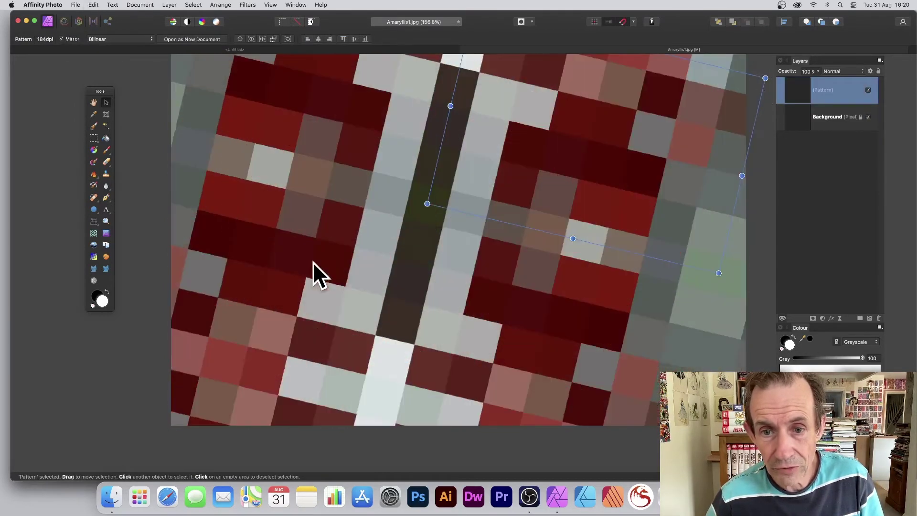
key(super+z)
key(super+z)
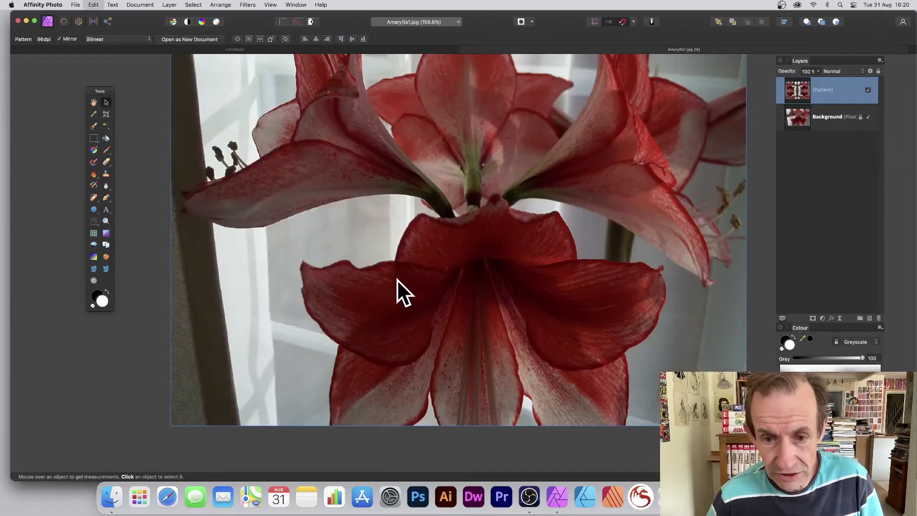
click(396, 280)
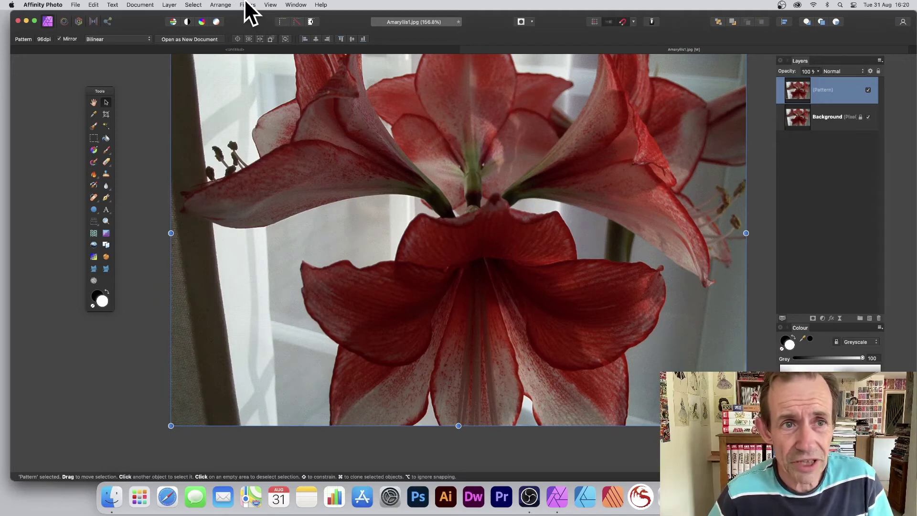
Pixelate the mirrored flower layer into huge red, grey and white blocks.
click(247, 5)
mouse_move(252, 49)
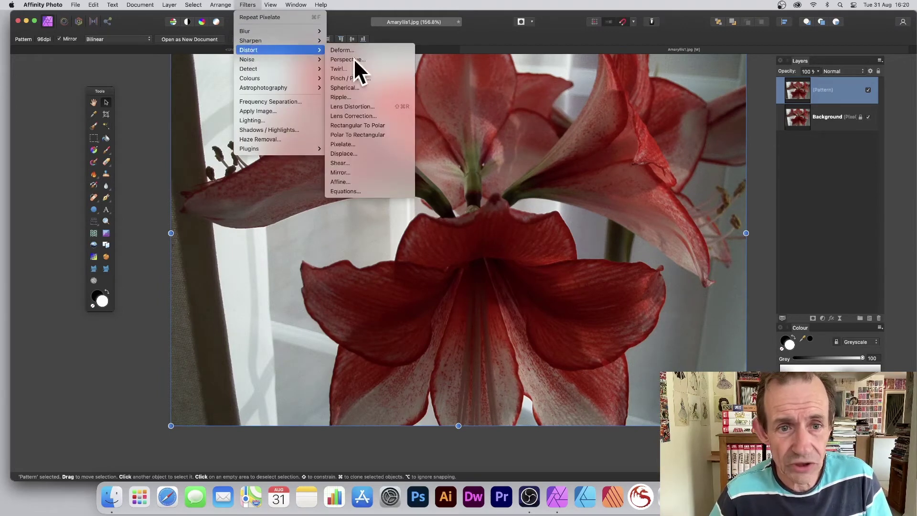
click(365, 143)
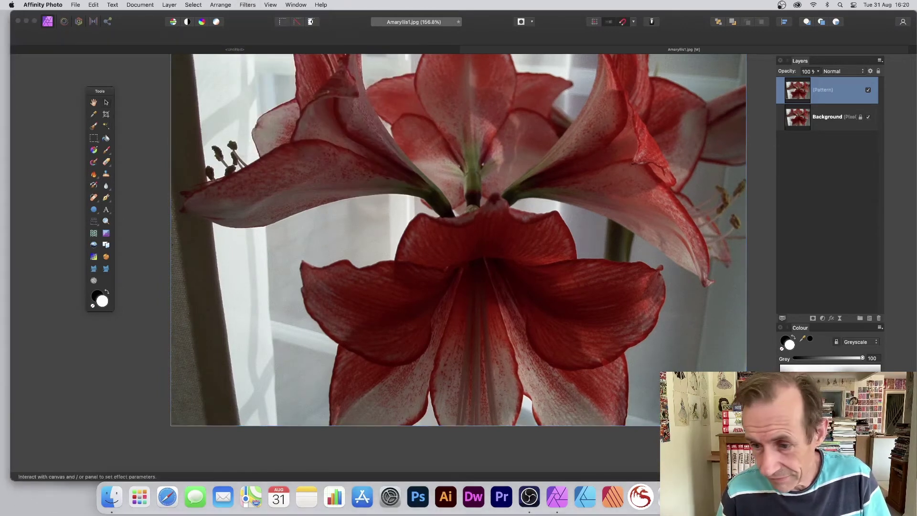
drag(335, 120, 317, 99)
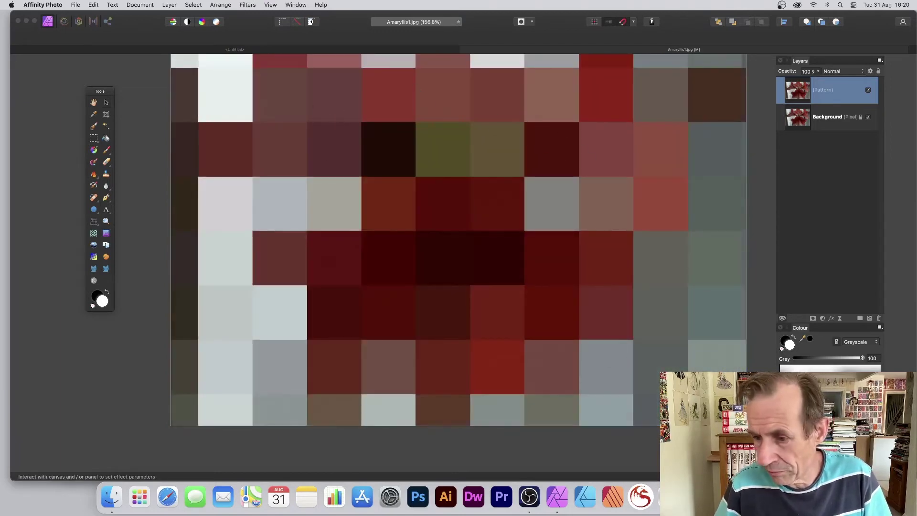
key(Return)
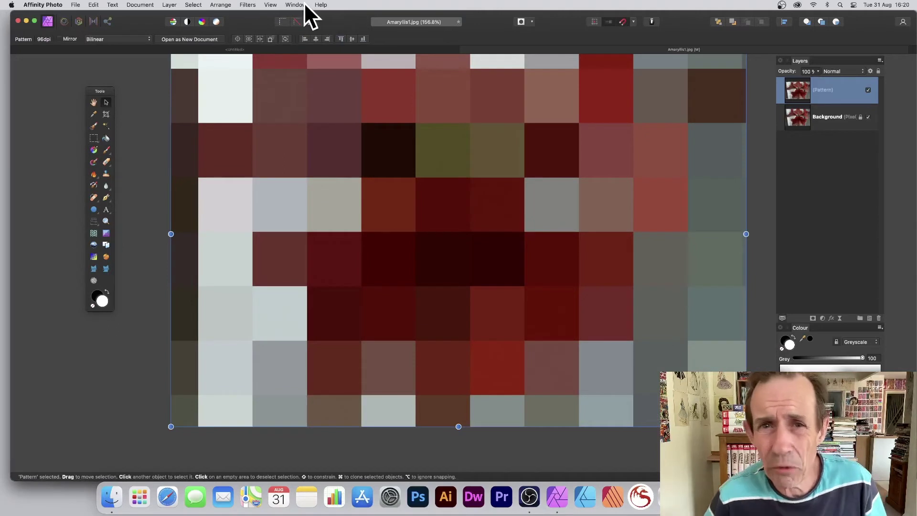
Add a Levels adjustment with black level 6%, gamma 0.554 and white level 58%.
click(169, 5)
mouse_move(184, 125)
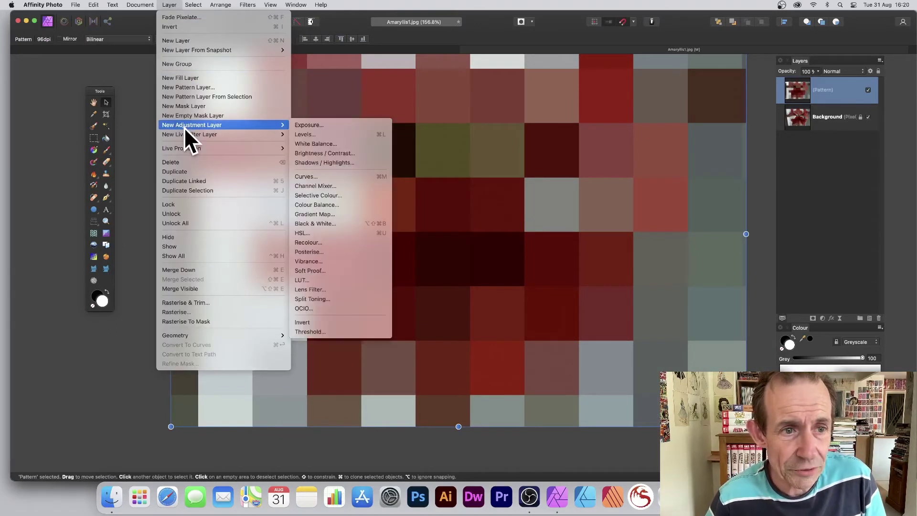
click(318, 135)
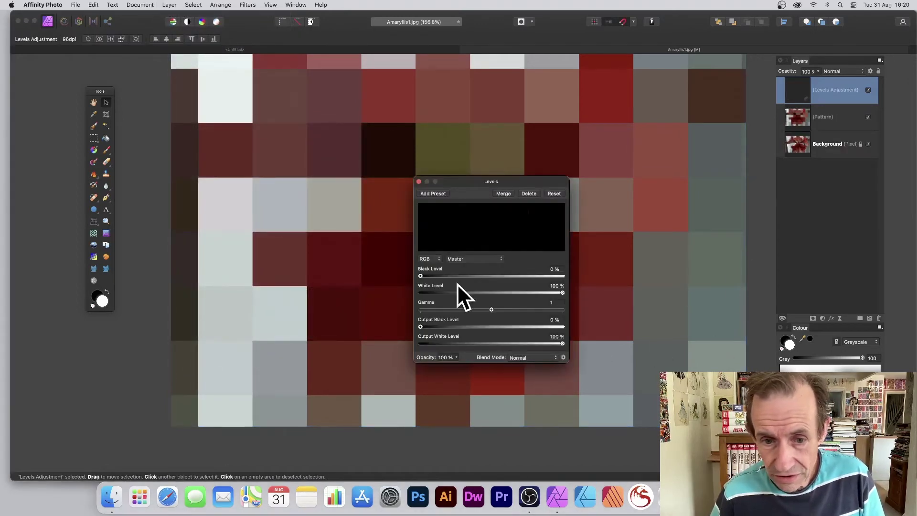
mouse_move(432, 274)
mouse_down()
mouse_move(462, 277)
mouse_move(428, 275)
mouse_up()
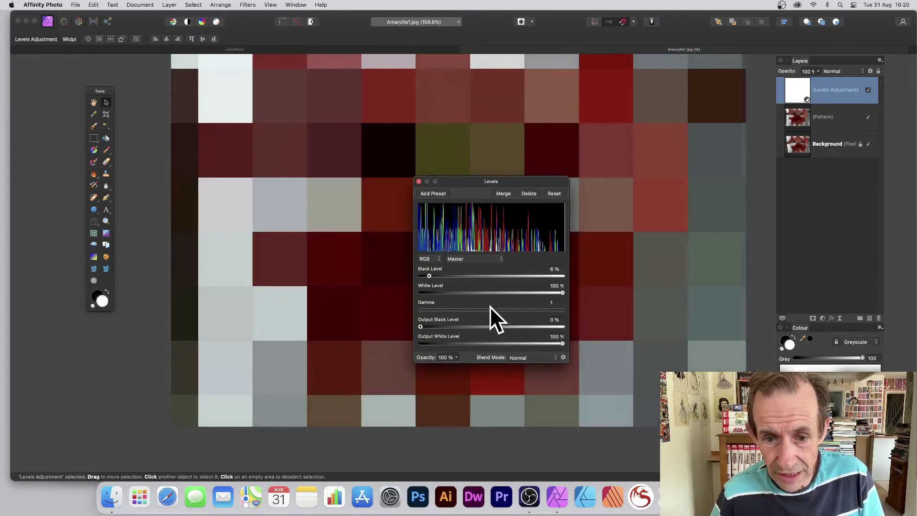
drag(489, 308, 459, 308)
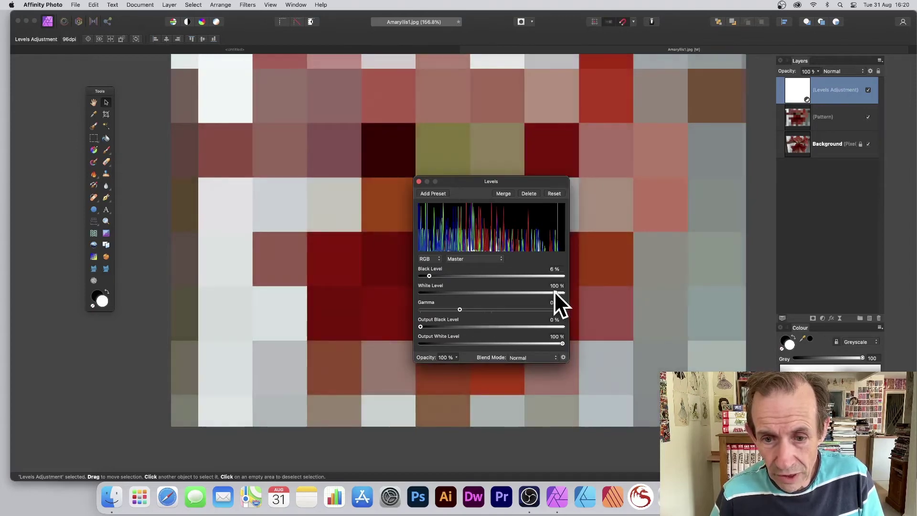
drag(558, 291, 505, 291)
click(419, 181)
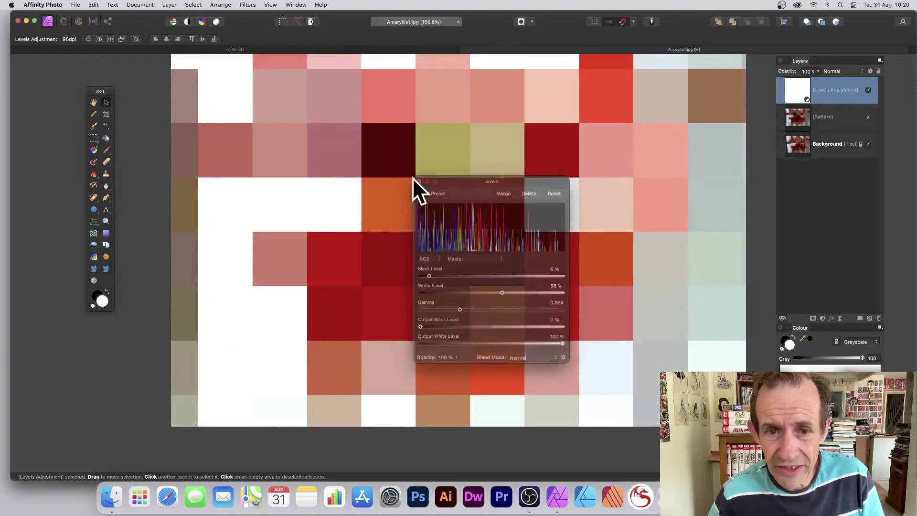
Add a Channel Mixer adjustment setting Red to 145% and Green to 54%.
click(169, 5)
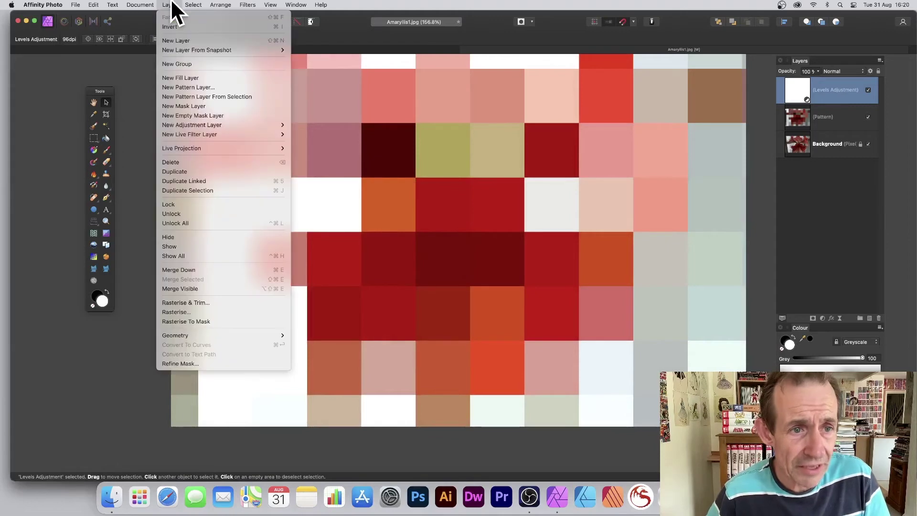
mouse_move(248, 126)
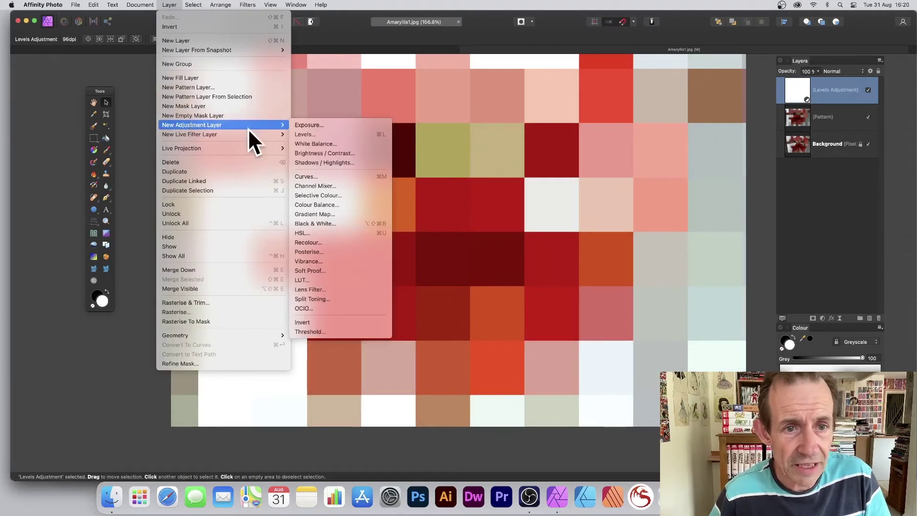
click(331, 186)
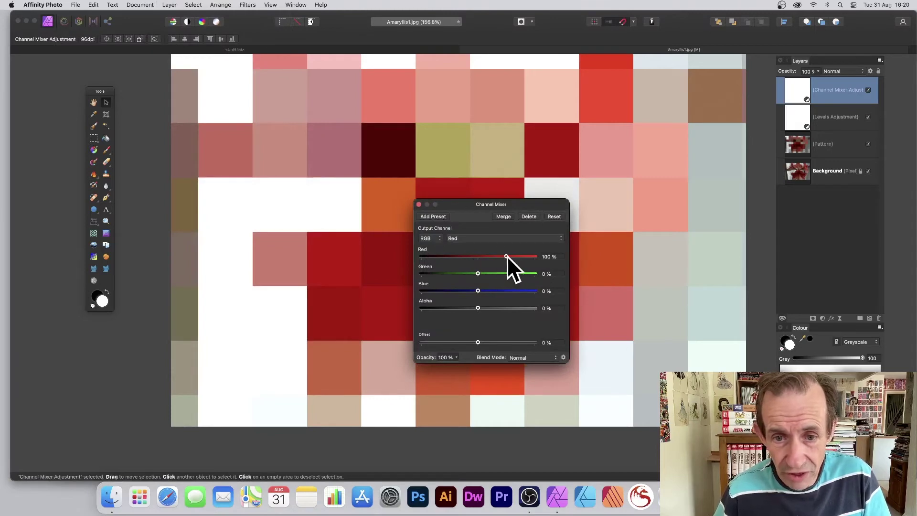
drag(506, 255, 493, 274)
click(490, 273)
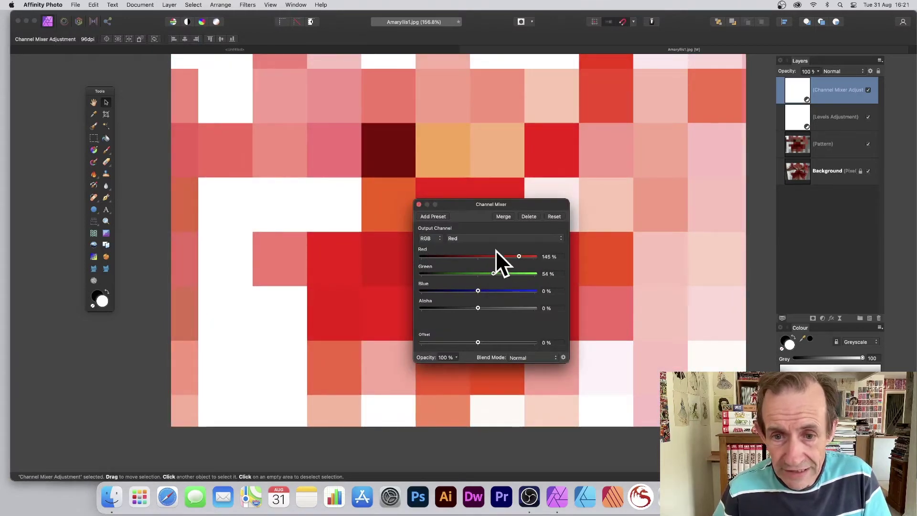
click(418, 204)
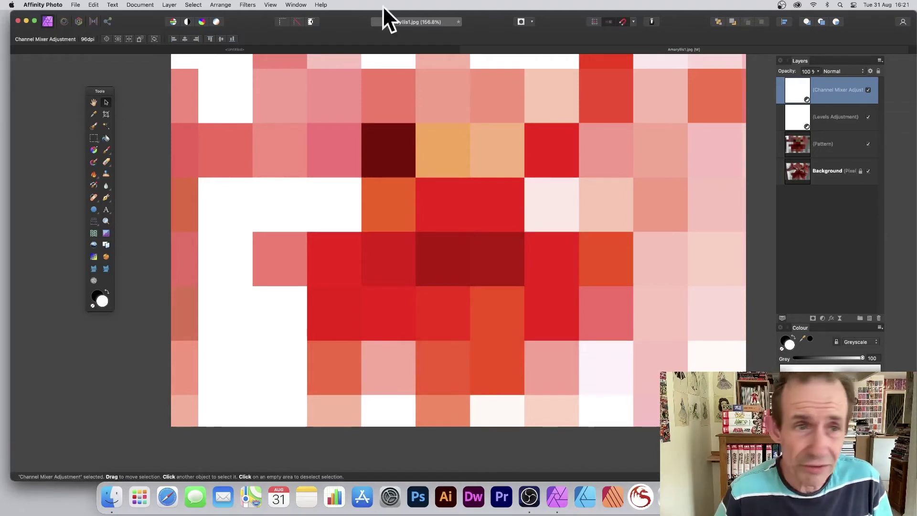
Merge all visible layers into a new Pixel layer on top.
click(170, 5)
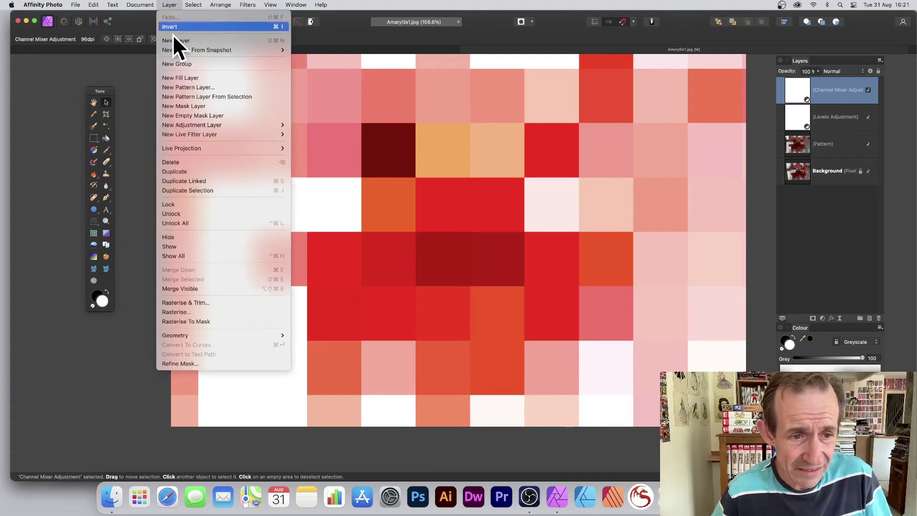
click(201, 289)
scroll(201, 289, up, 2)
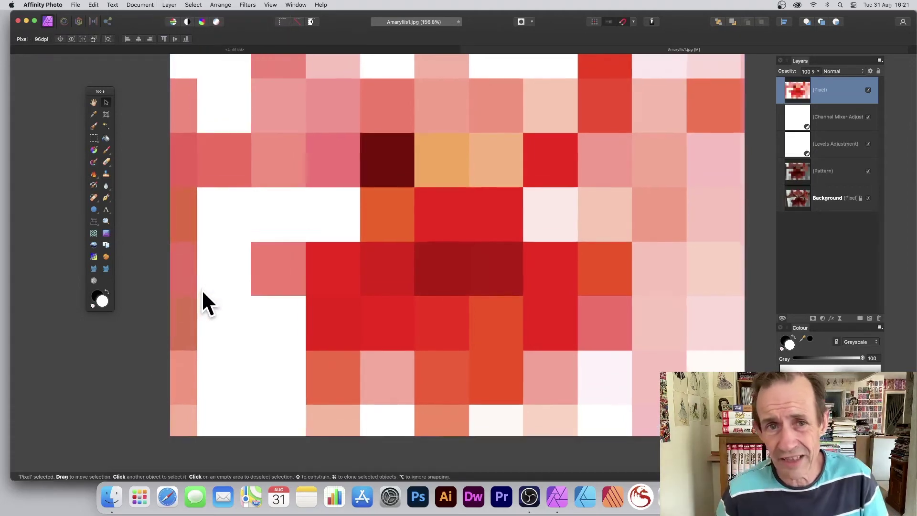
Pixelate the merged layer again with Filters > Distort > Pixelate.
click(249, 5)
mouse_move(251, 48)
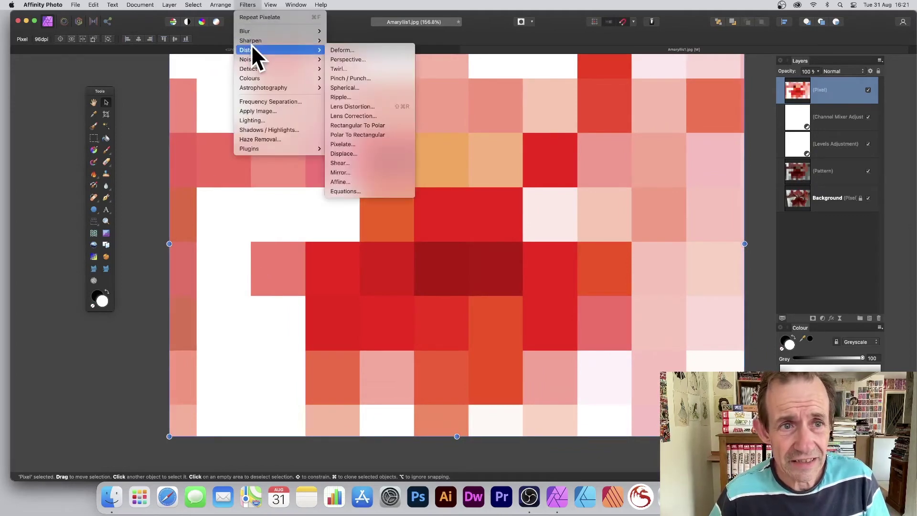
click(364, 143)
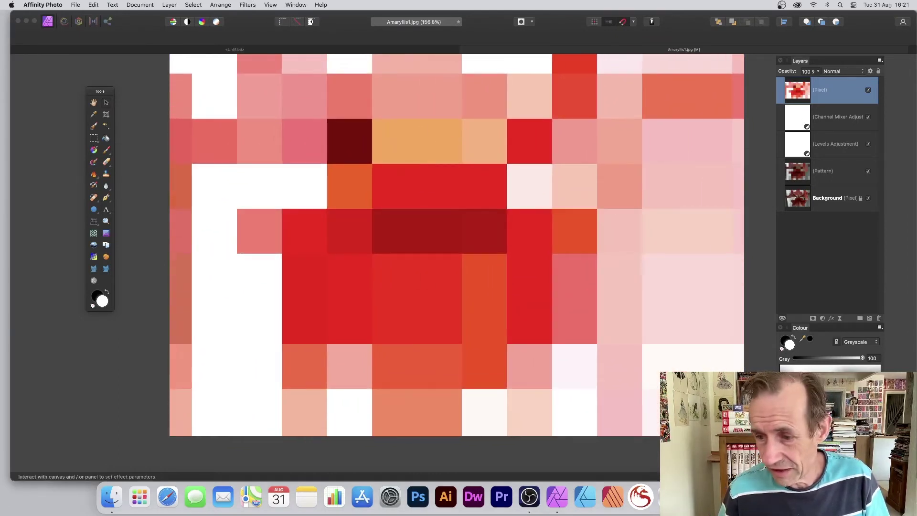
key(Return)
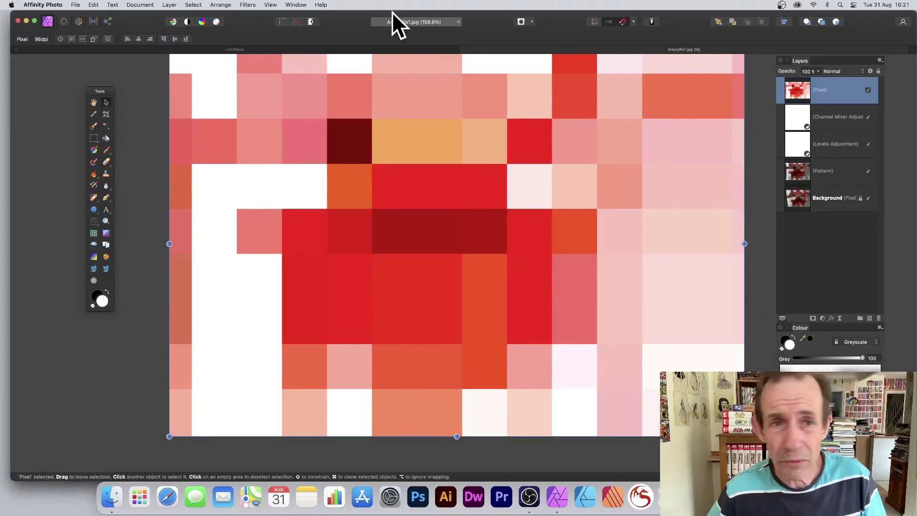
Apply a Gaussian blur with a small radius to the merged layer.
click(247, 6)
mouse_move(249, 31)
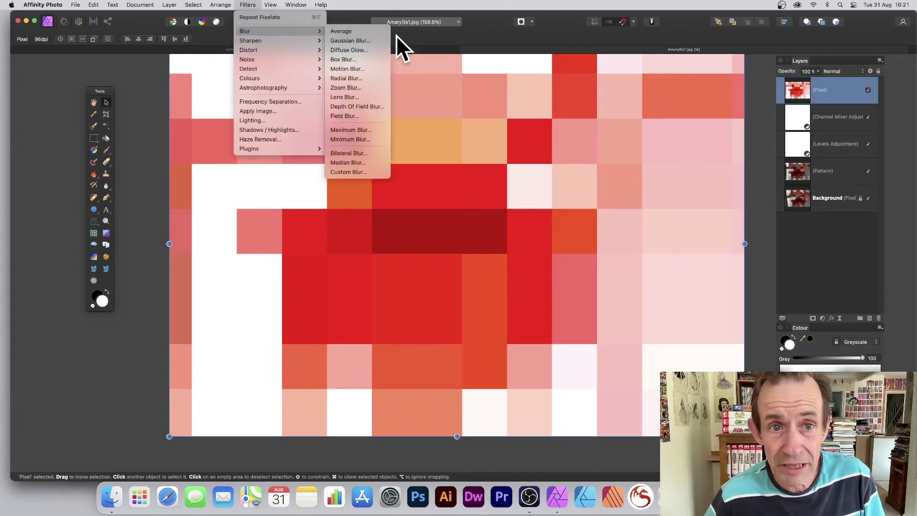
click(349, 41)
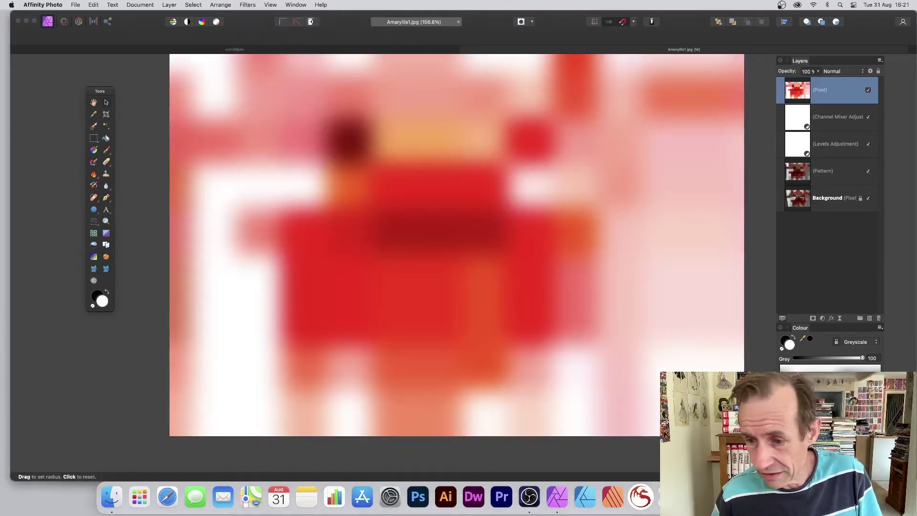
mouse_move(528, 307)
mouse_down()
mouse_move(477, 307)
mouse_move(520, 307)
mouse_up()
key(Return)
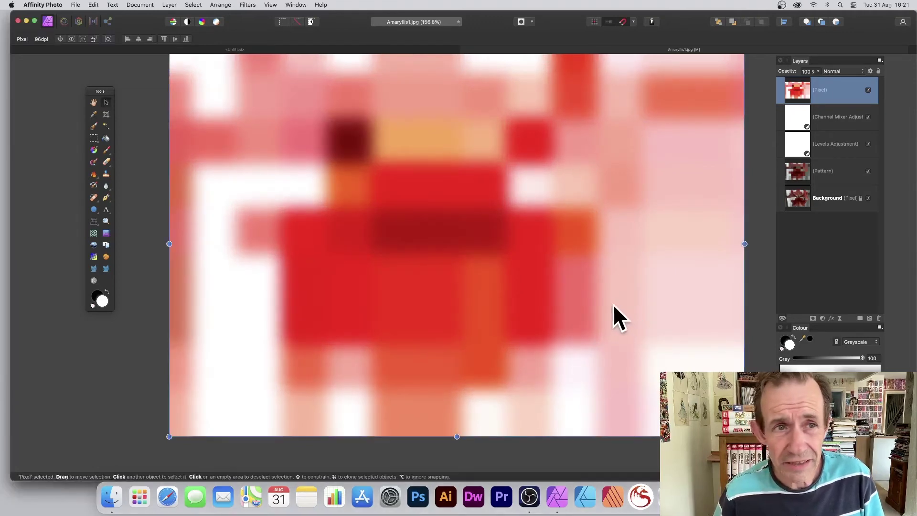
Fade the Gaussian blur to 70% using Overlay blend mode.
click(168, 4)
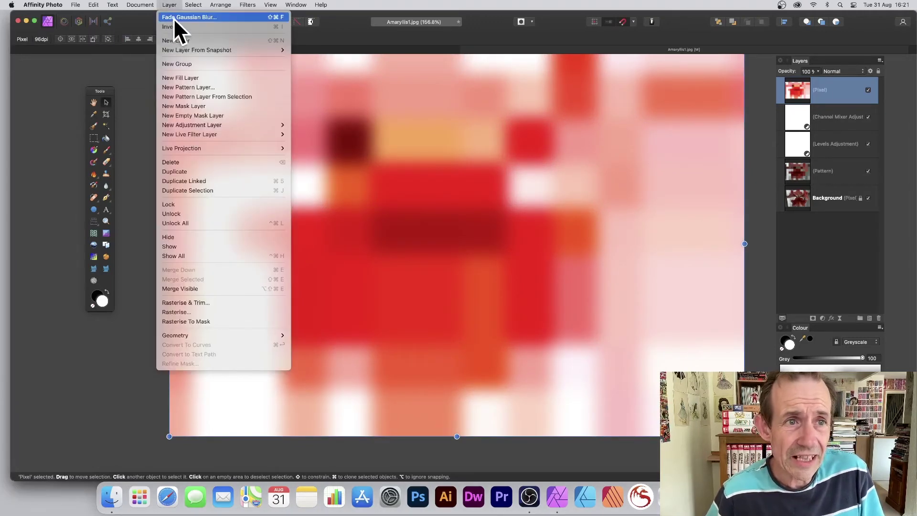
click(174, 18)
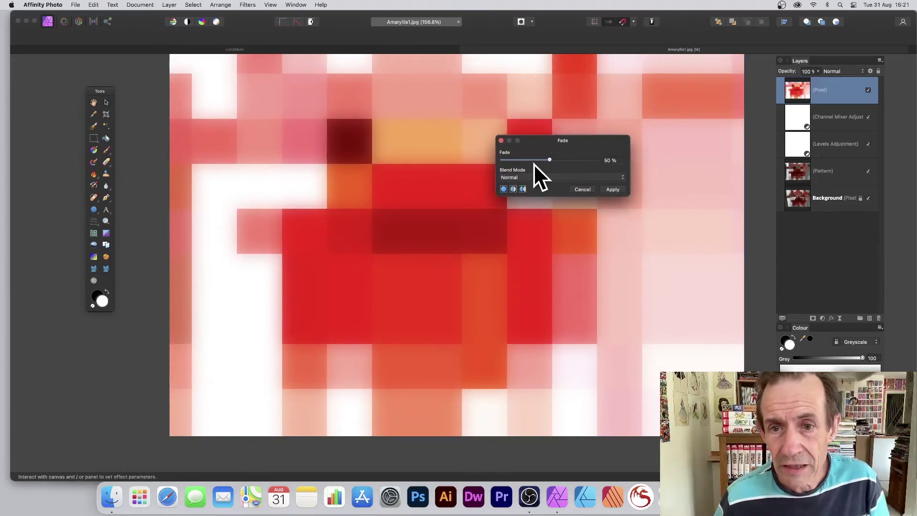
drag(548, 160, 568, 159)
click(559, 176)
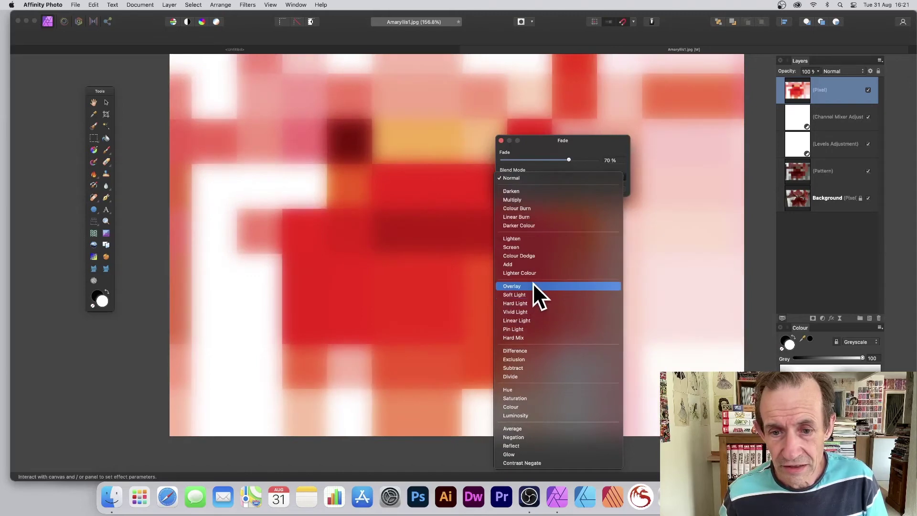
click(533, 284)
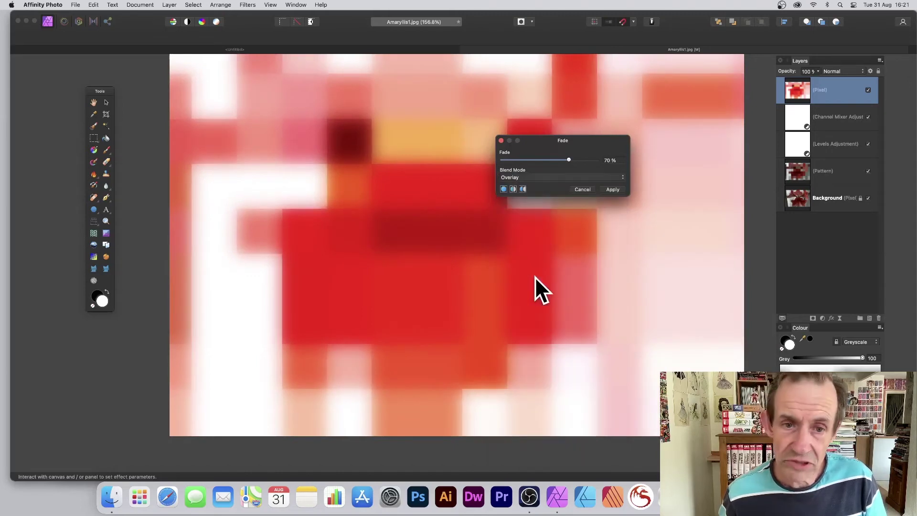
click(613, 189)
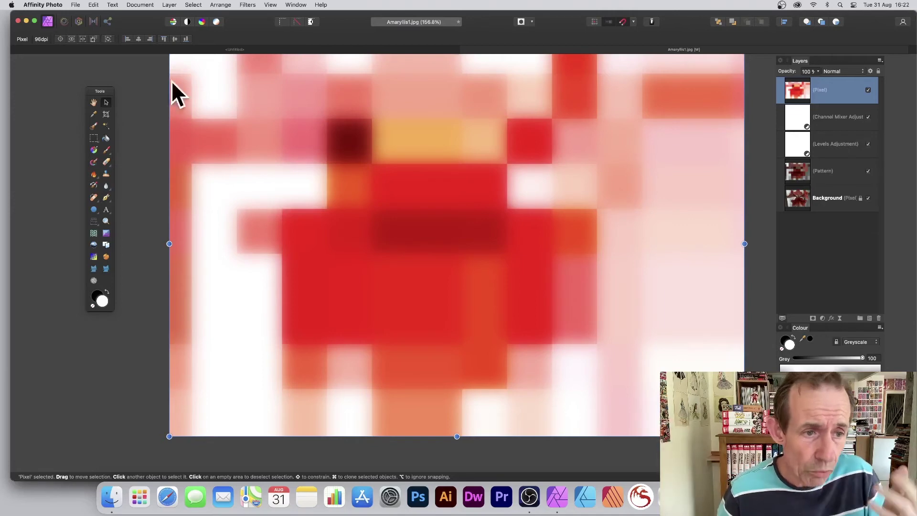
Pixelate a tall narrow strip left of centre into fine squares at about 92.655 quantisation.
click(93, 138)
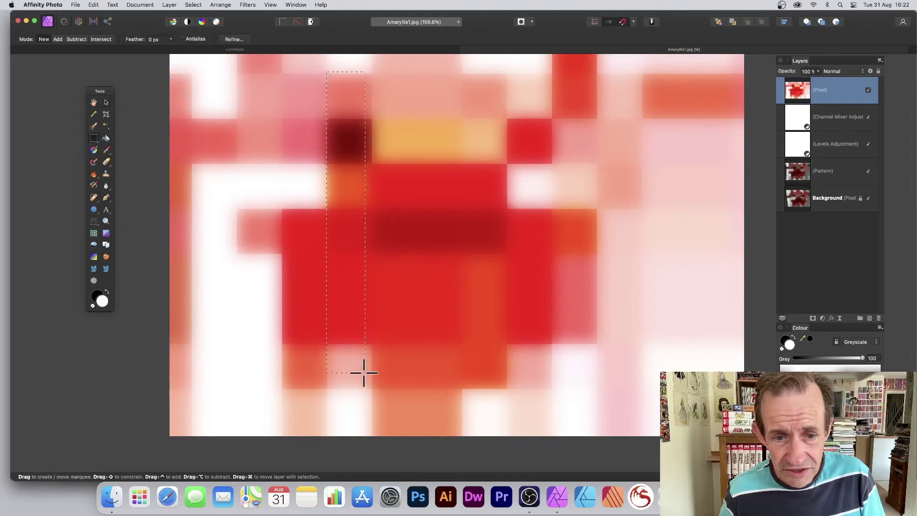
drag(372, 391, 371, 392)
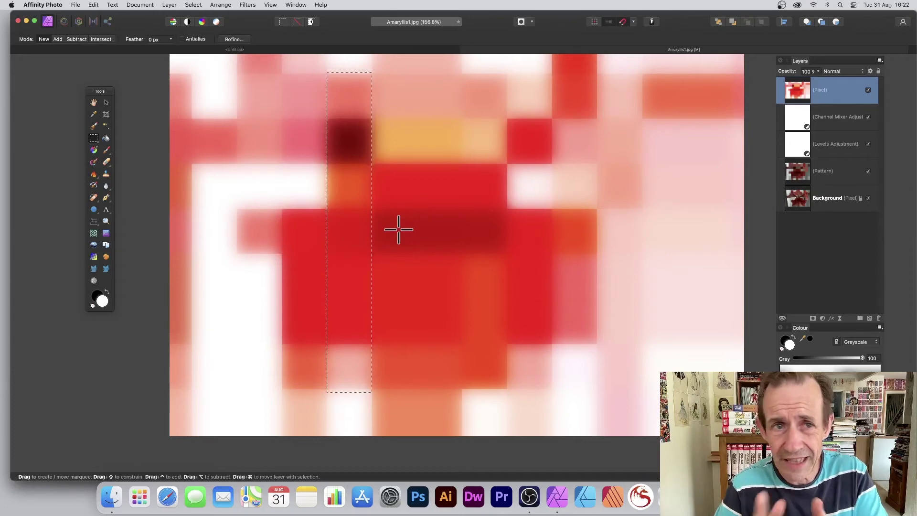
click(248, 5)
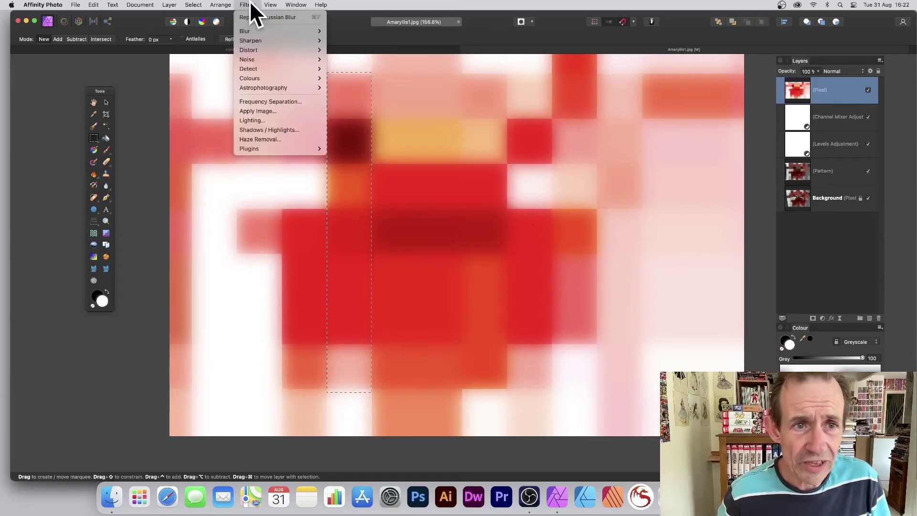
mouse_move(259, 57)
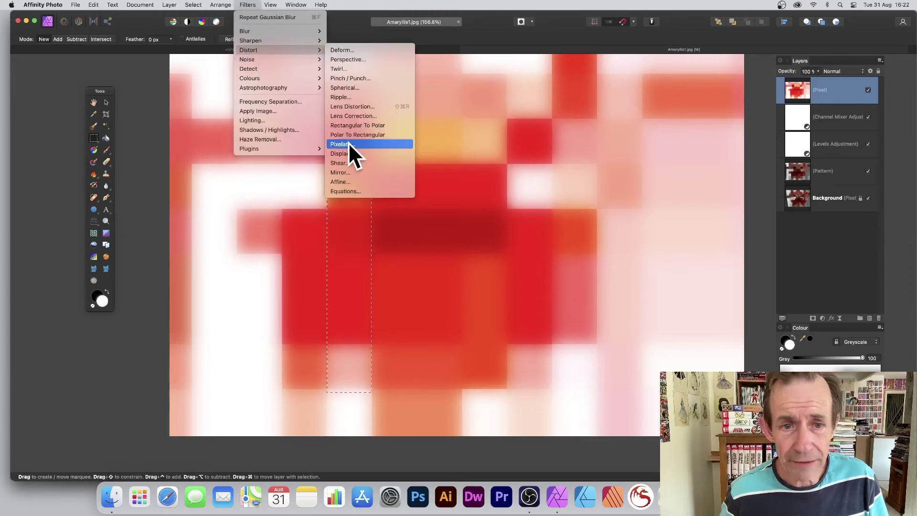
click(349, 141)
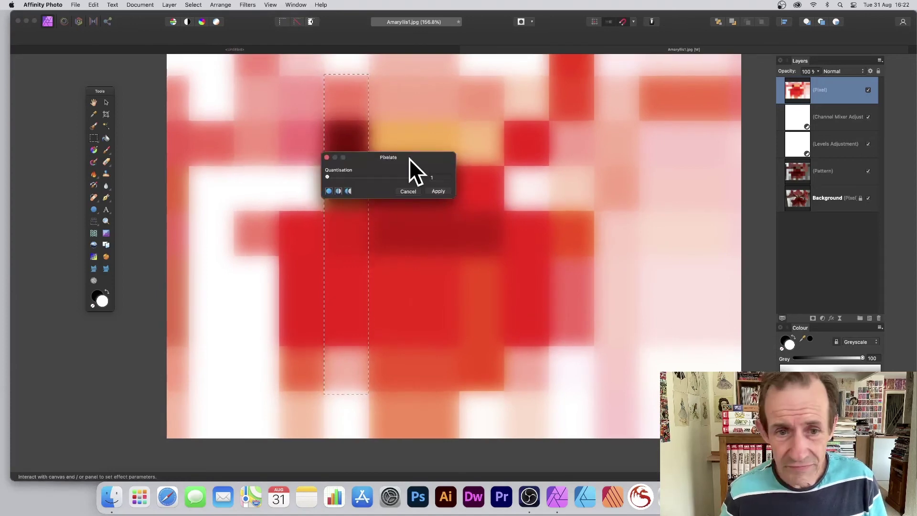
mouse_move(327, 175)
mouse_down()
mouse_move(350, 177)
mouse_move(334, 178)
mouse_up()
click(439, 191)
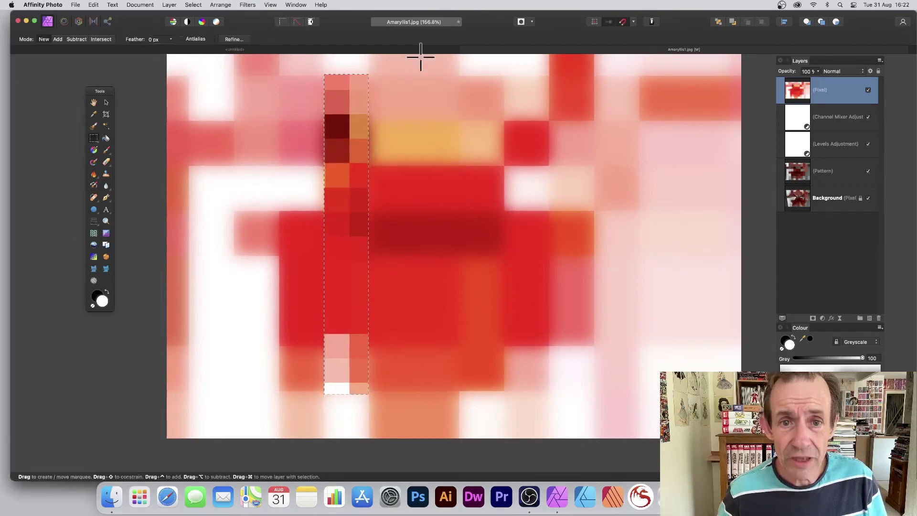
drag(399, 66, 574, 311)
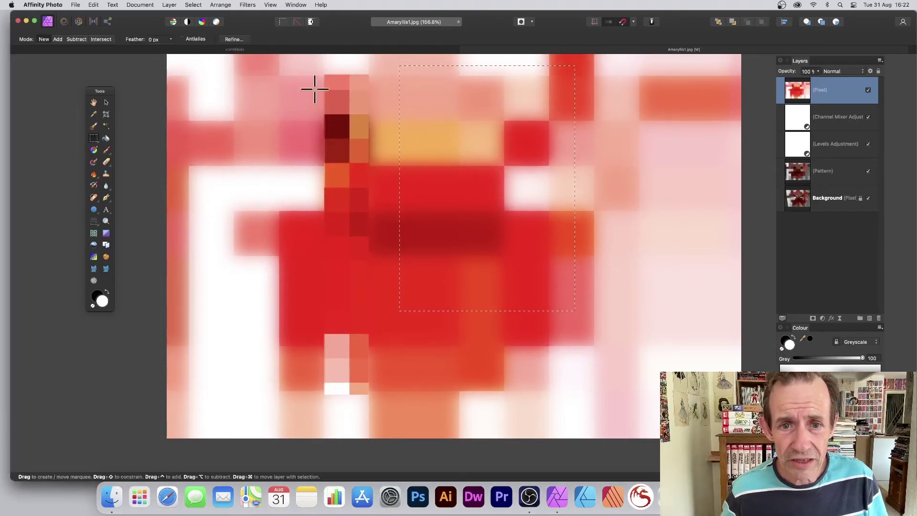
Pixelate the selected upper-middle rectangle into large sharp blocks.
click(247, 5)
mouse_move(260, 50)
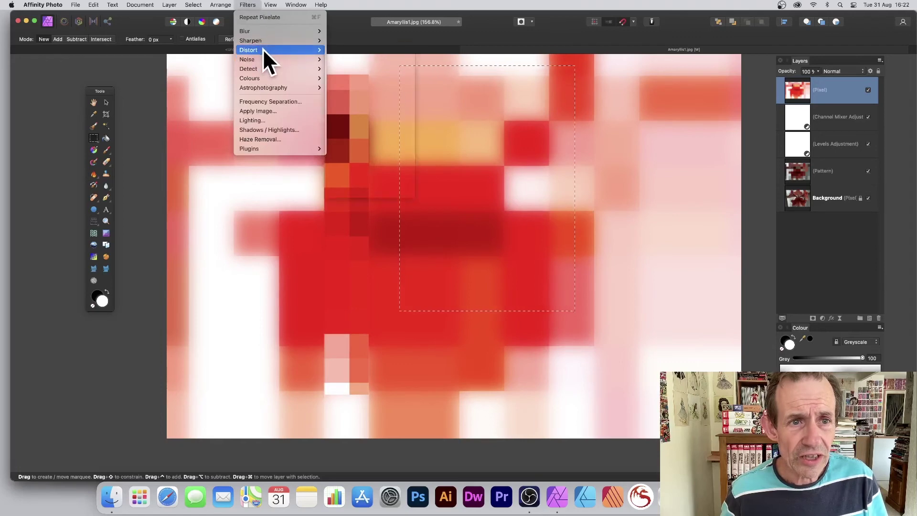
click(366, 143)
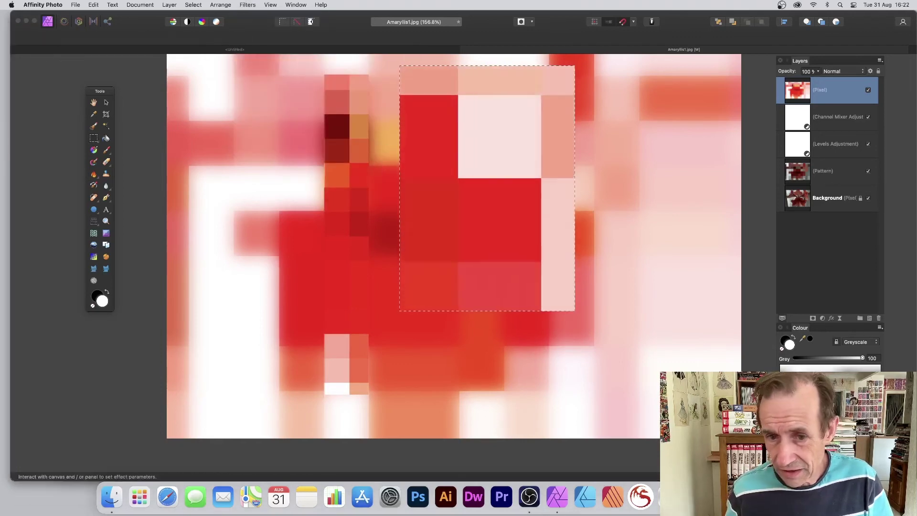
key(Return)
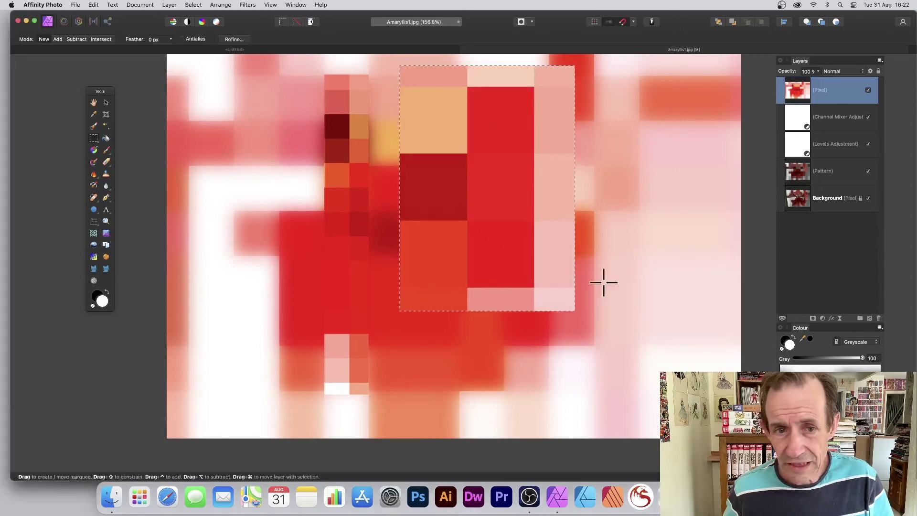
Select a wide rectangle upper left of centre and pixelate it with larger cells.
drag(251, 96, 456, 187)
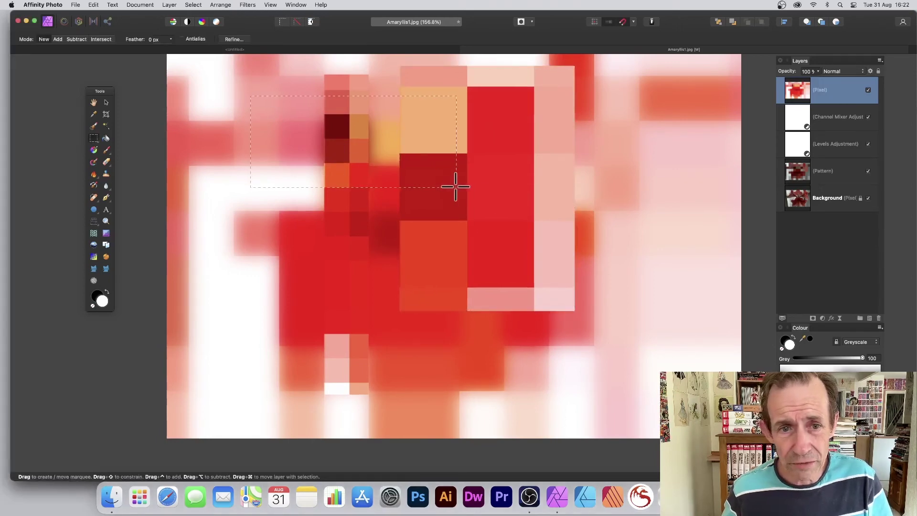
click(248, 5)
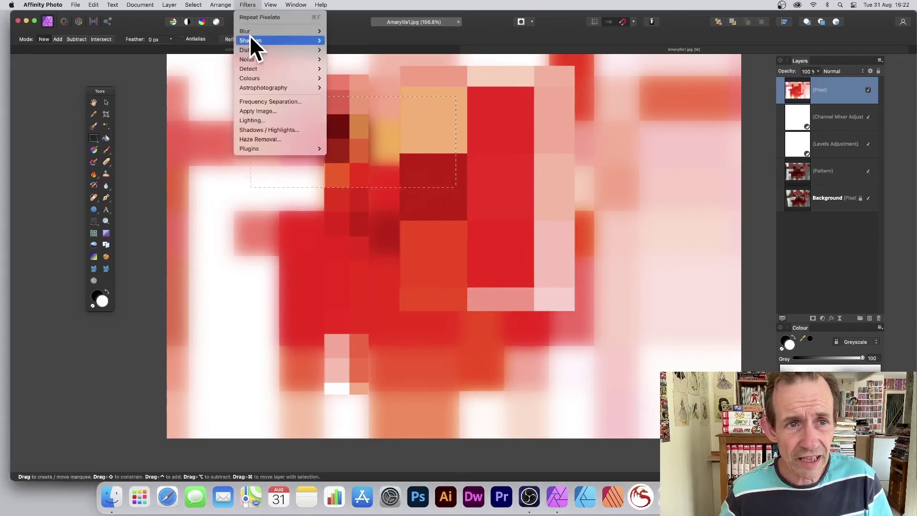
mouse_move(254, 49)
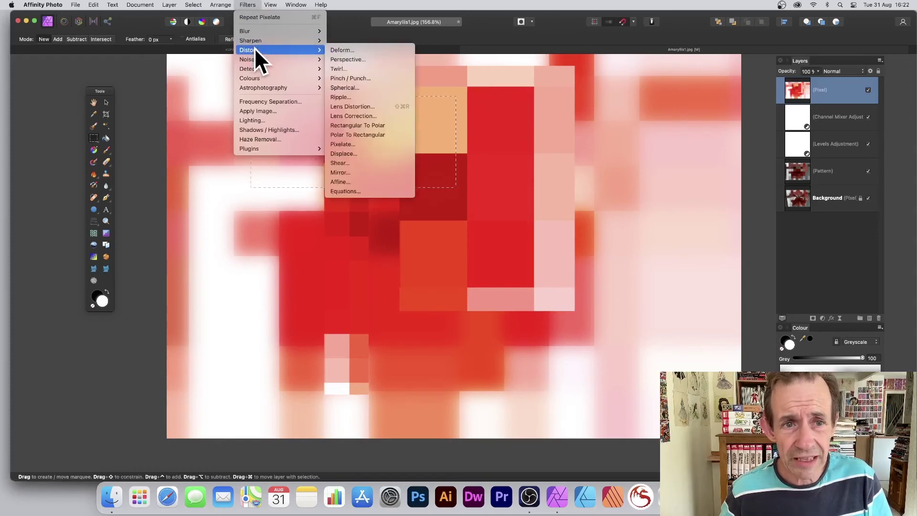
click(360, 143)
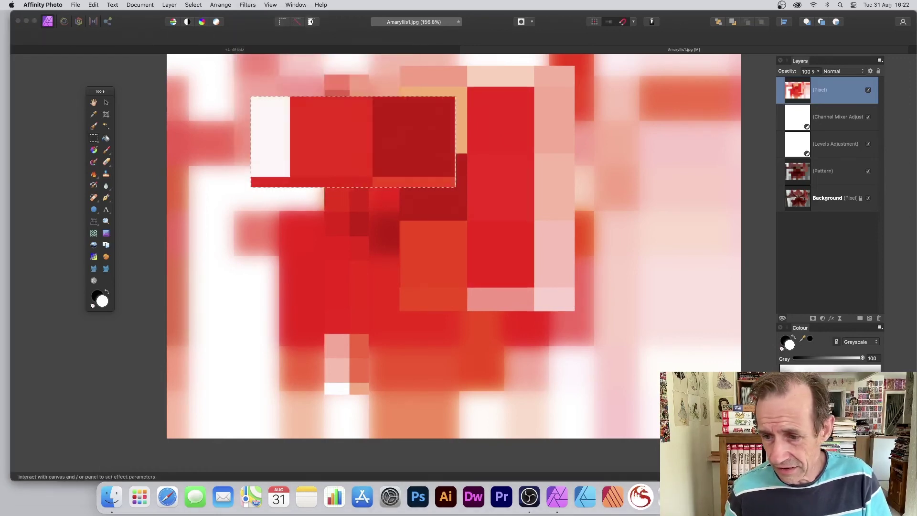
key(Return)
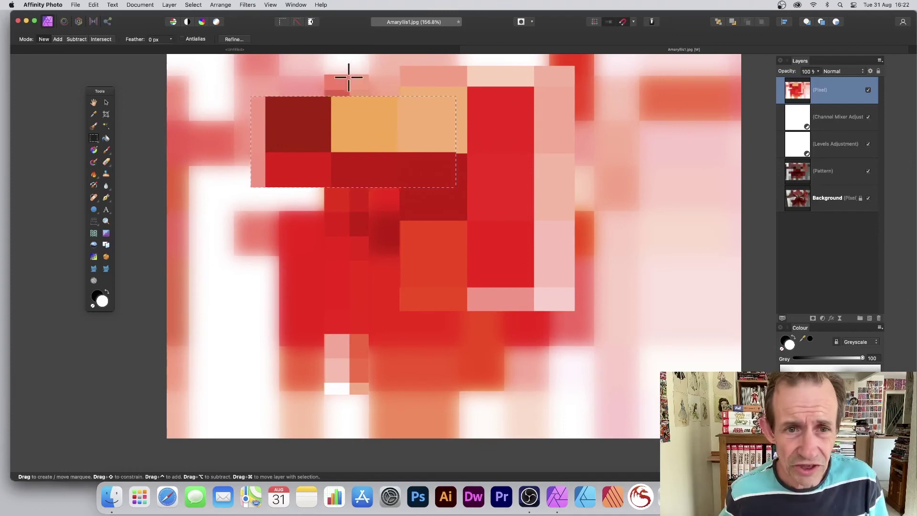
click(195, 5)
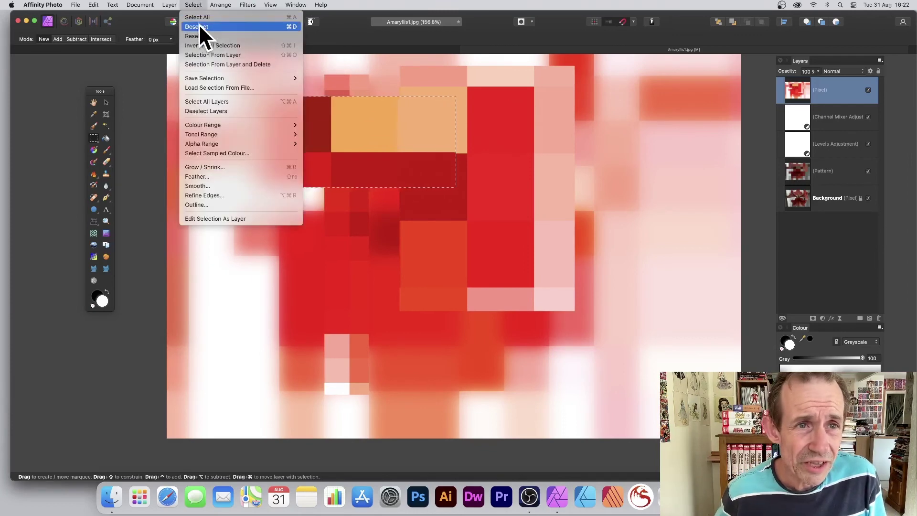
Deselect, then apply a 35 px circular Maximum Blur across the whole merged layer.
click(201, 22)
click(249, 4)
mouse_move(256, 50)
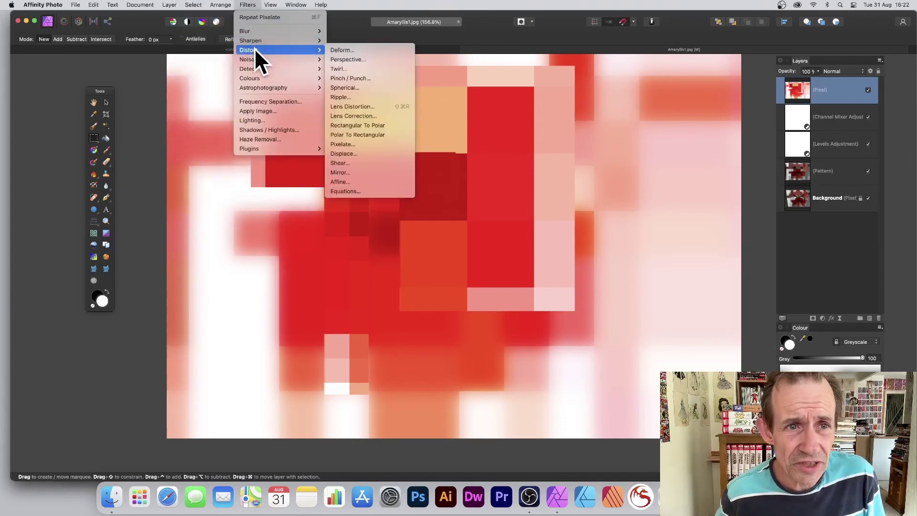
mouse_move(261, 32)
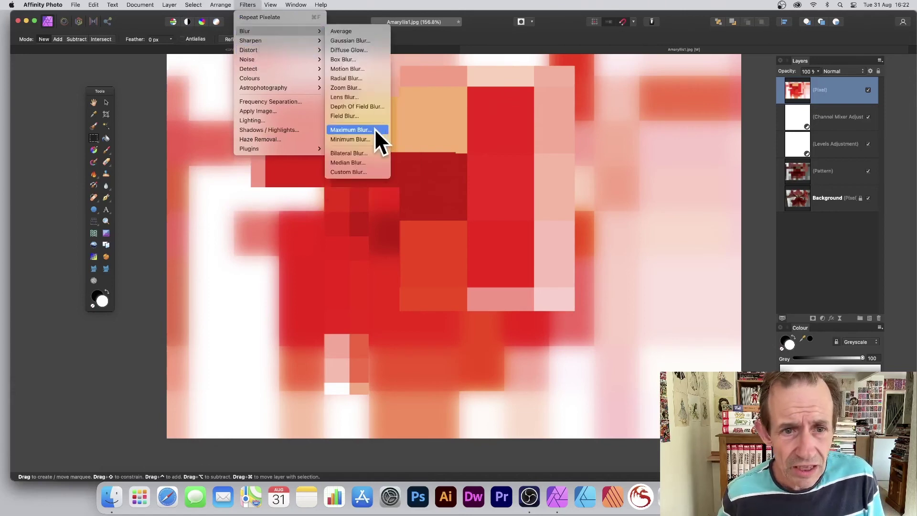
click(375, 130)
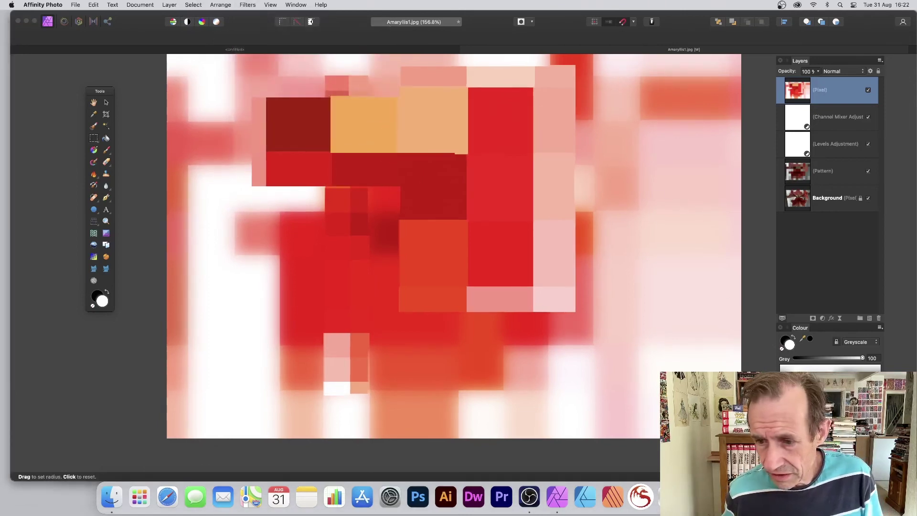
drag(375, 130, 415, 132)
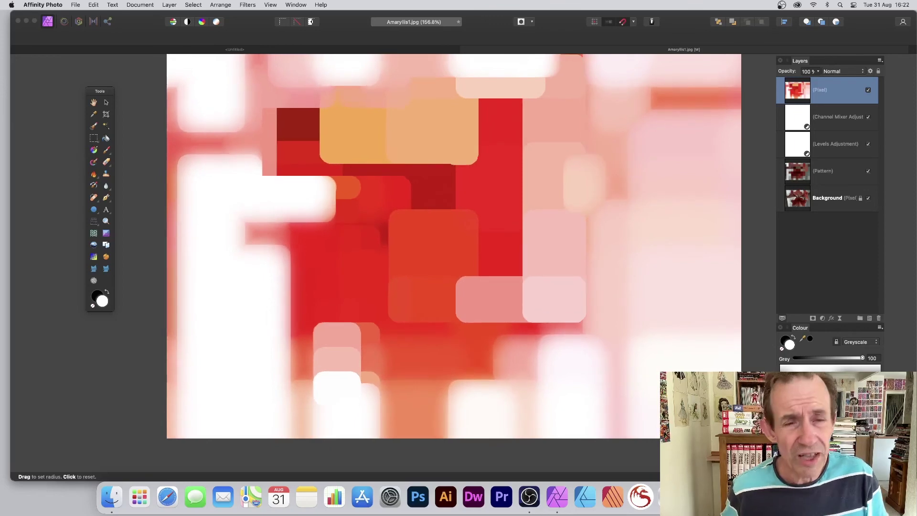